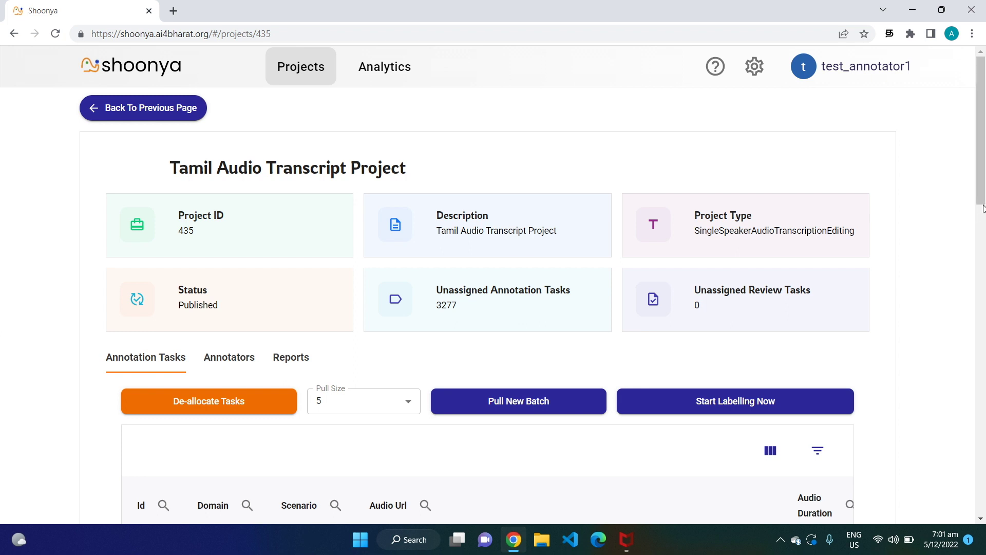
Pull a new batch of 5 tasks and scroll through the task table
left_click_drag(983, 208, 977, 275)
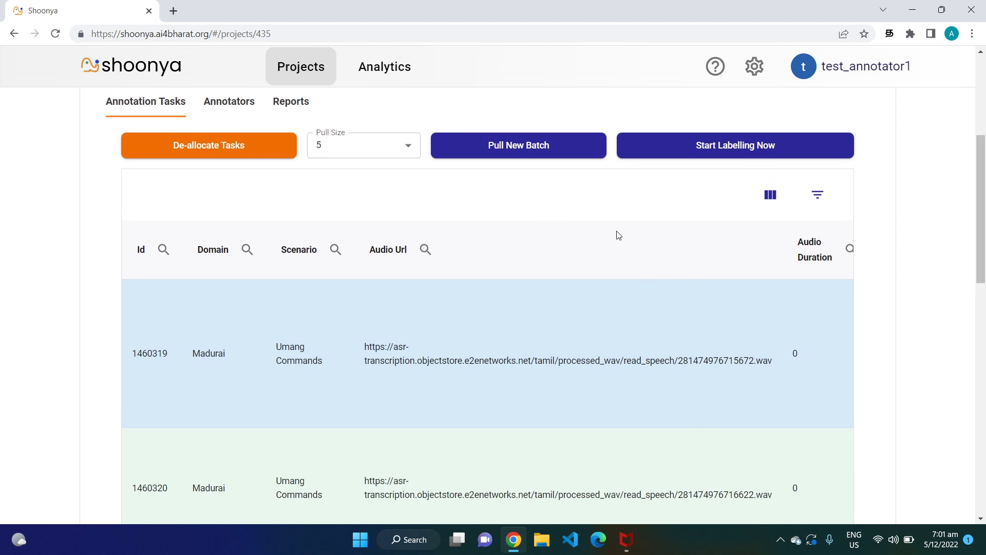
left_click(506, 144)
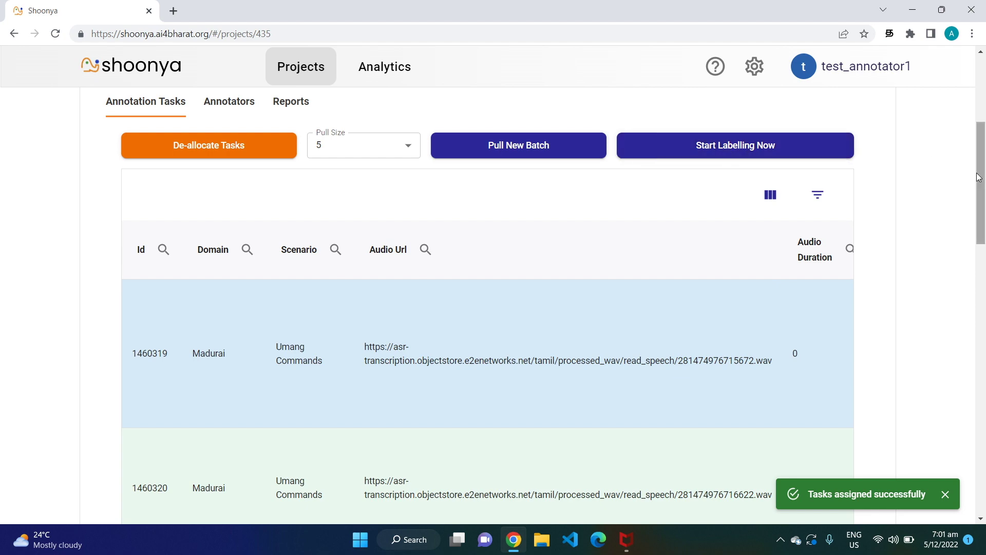
left_click_drag(976, 169, 981, 451)
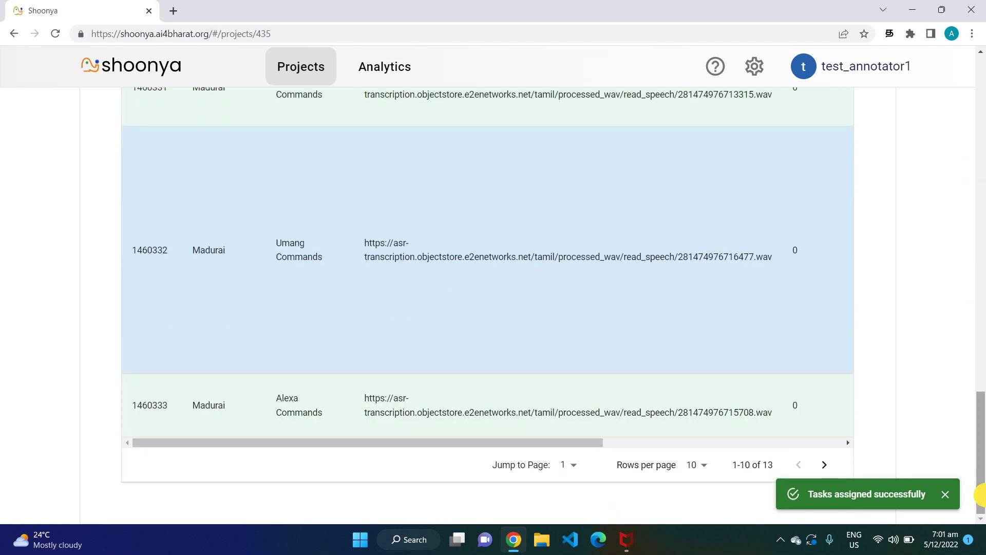
left_click_drag(556, 450, 858, 449)
left_click_drag(688, 443, 326, 478)
left_click_drag(975, 409, 965, 208)
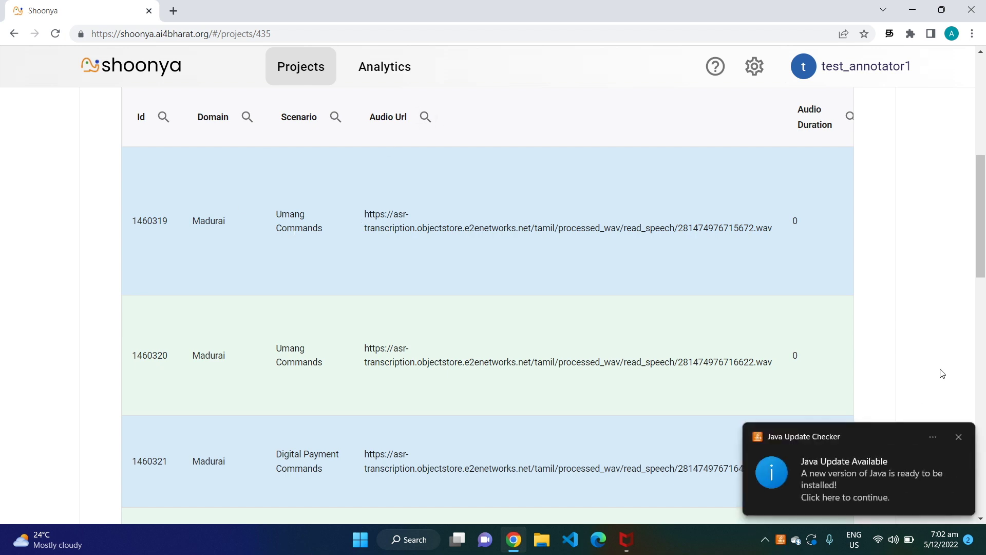
Dismiss the Java update popup and open task 1460319 for annotation
left_click(959, 438)
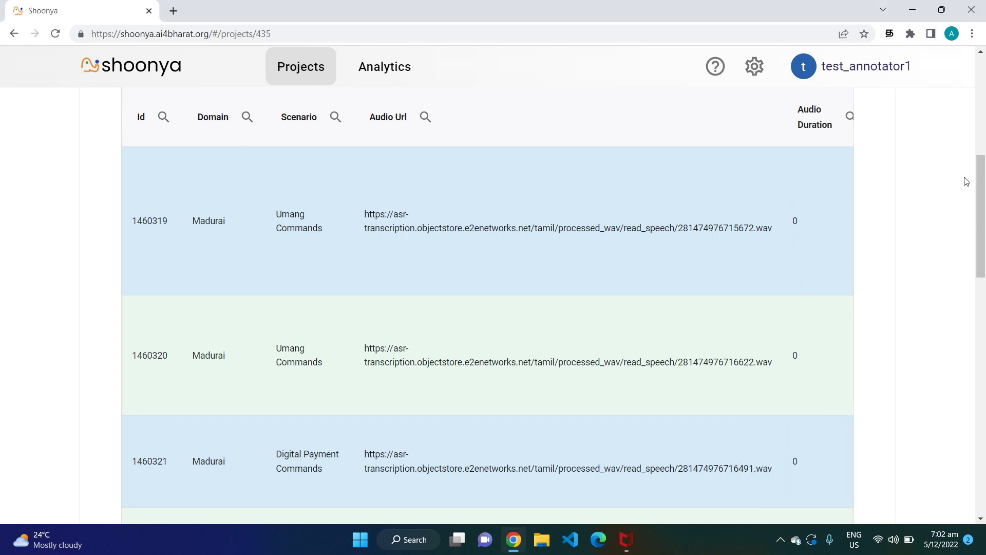
left_click_drag(981, 219, 979, 430)
left_click_drag(553, 440, 809, 420)
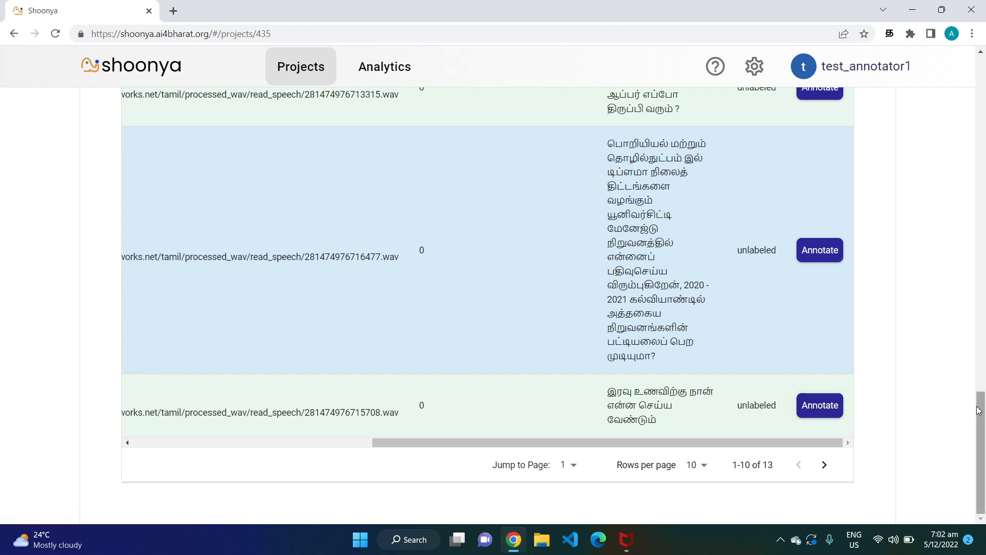
left_click_drag(981, 410, 969, 166)
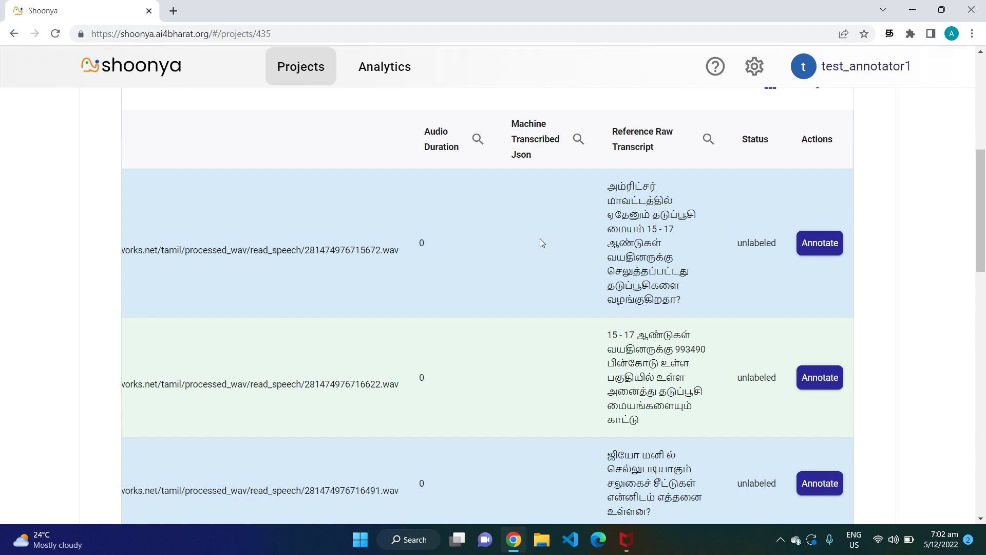
scroll(983, 229, "up", 5)
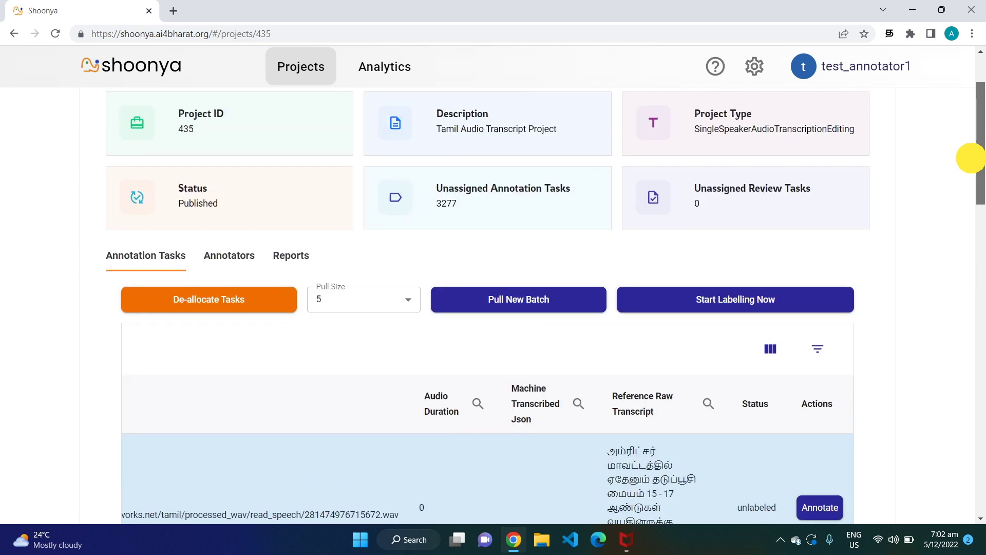
scroll(767, 403, "down", 1)
left_click(807, 458)
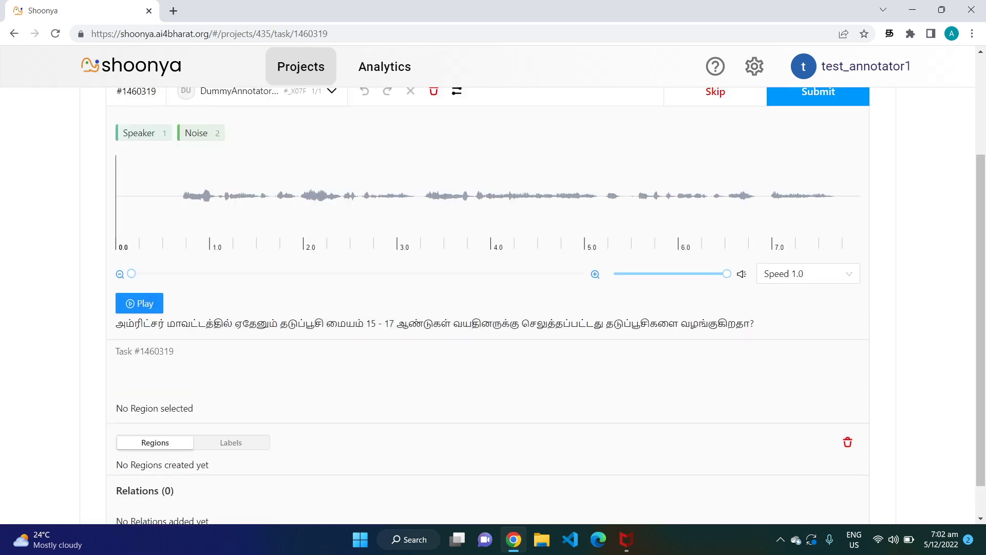
Select and deselect the Tamil reference sentence, then play and stop task 1460319's audio
left_click_drag(980, 265, 982, 159)
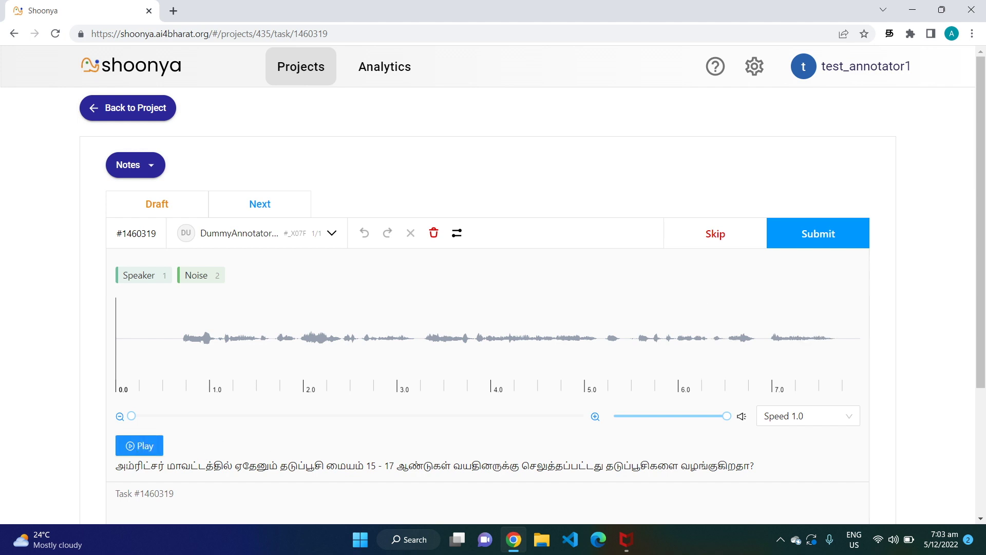
left_click_drag(115, 468, 761, 470)
left_click(926, 426)
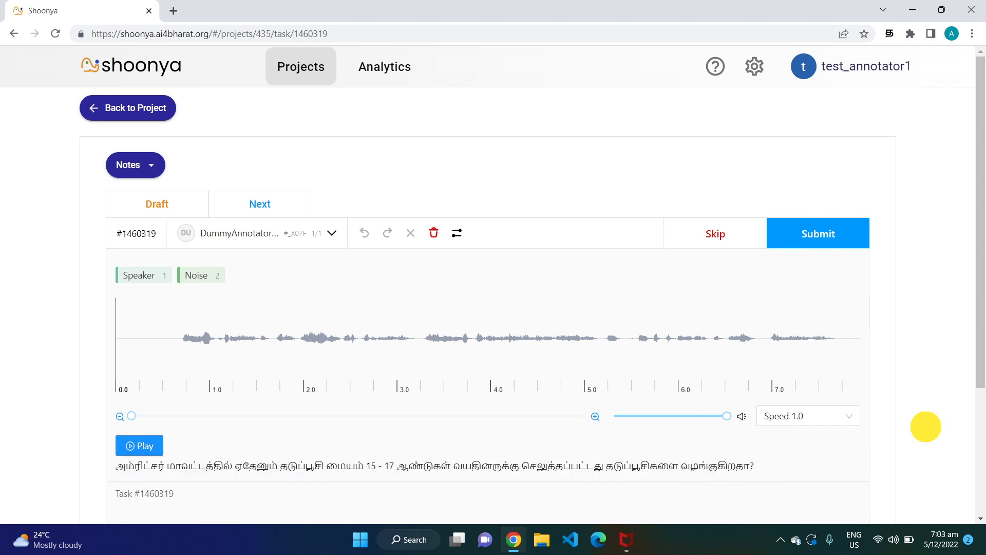
left_click(140, 445)
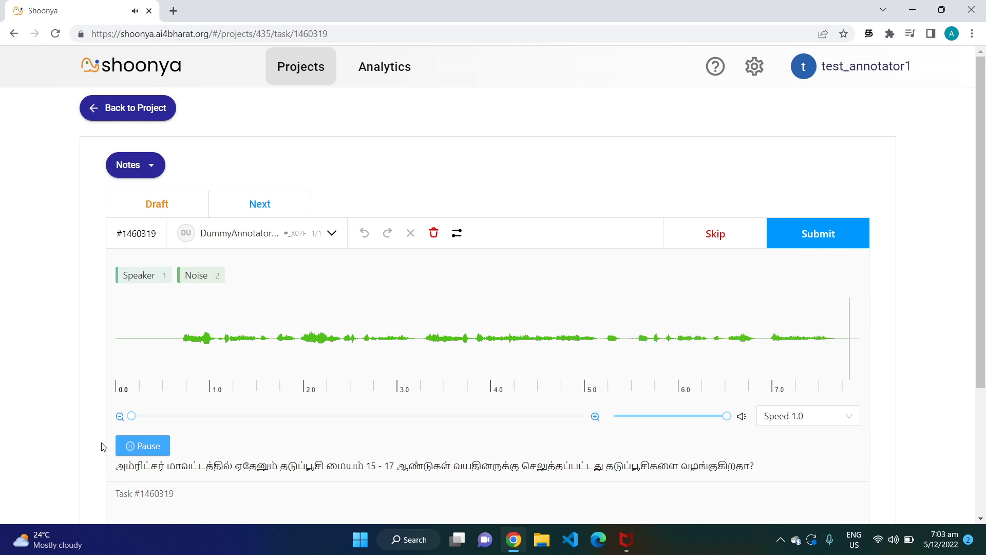
left_click(147, 440)
left_click(146, 441)
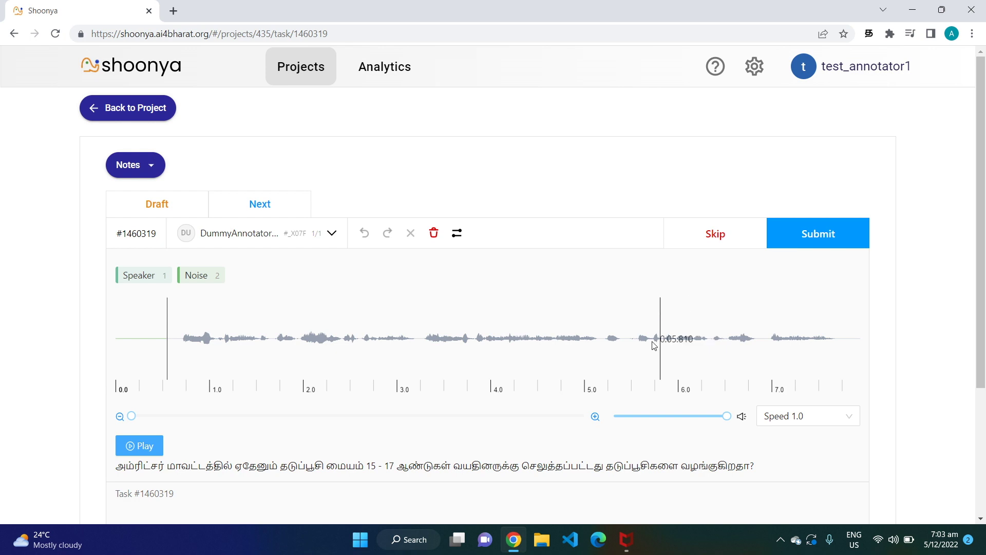
Play the audio at 0.5 speed, then restore playback speed to 1.0
left_click_drag(981, 237, 977, 346)
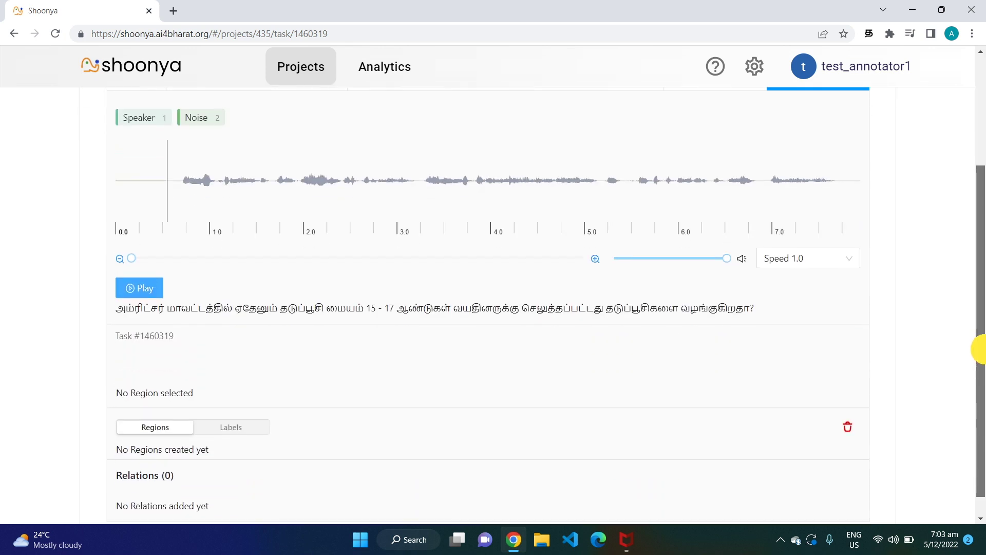
left_click(850, 249)
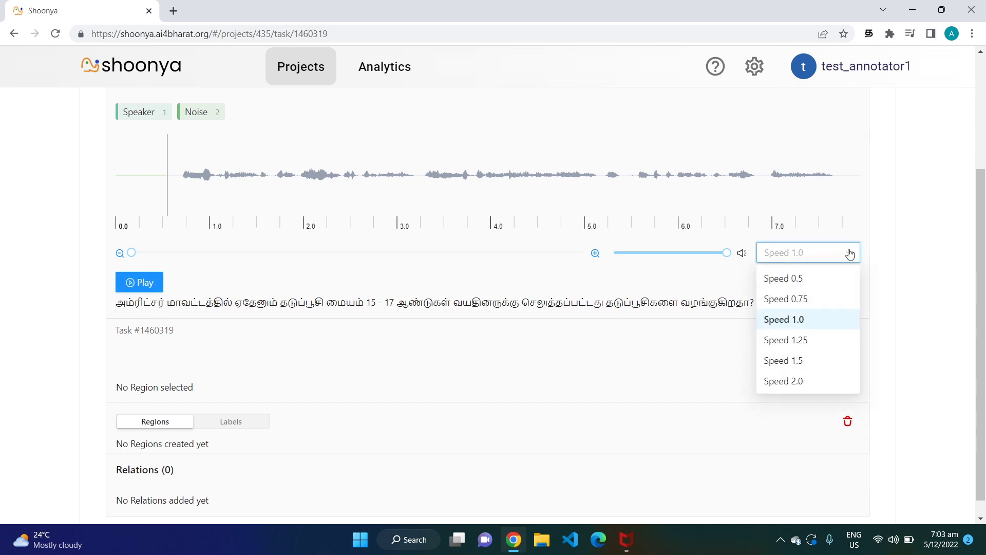
left_click(785, 280)
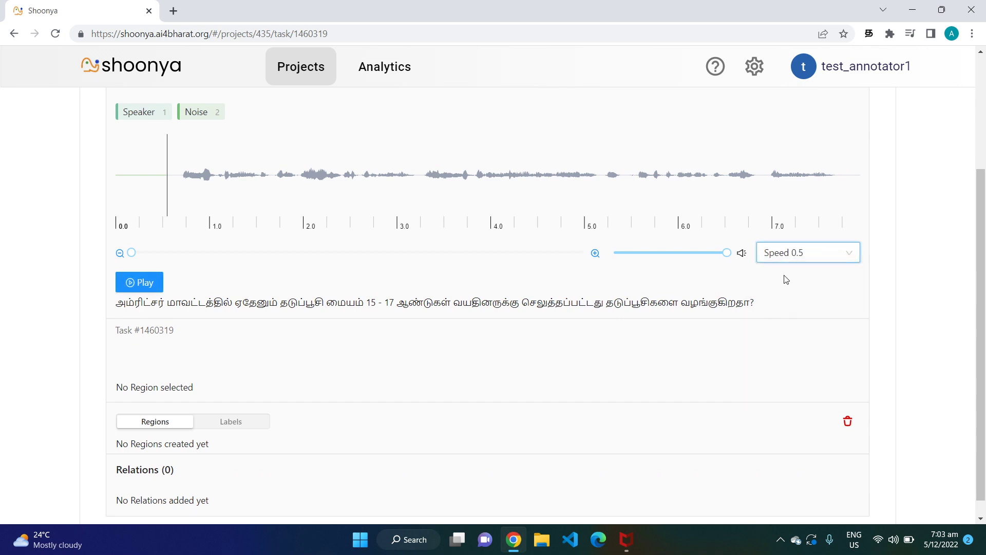
left_click(142, 284)
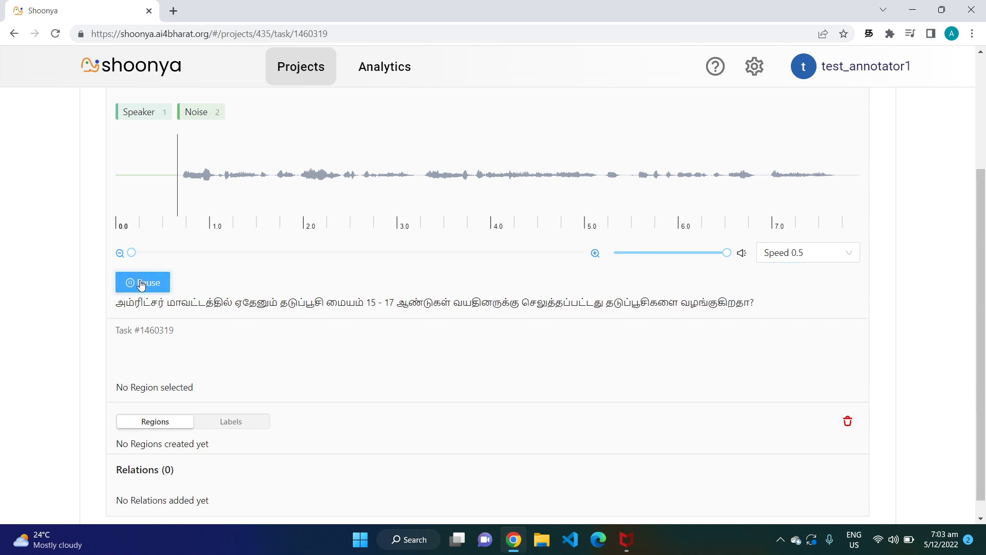
left_click(141, 283)
left_click(821, 251)
left_click(825, 318)
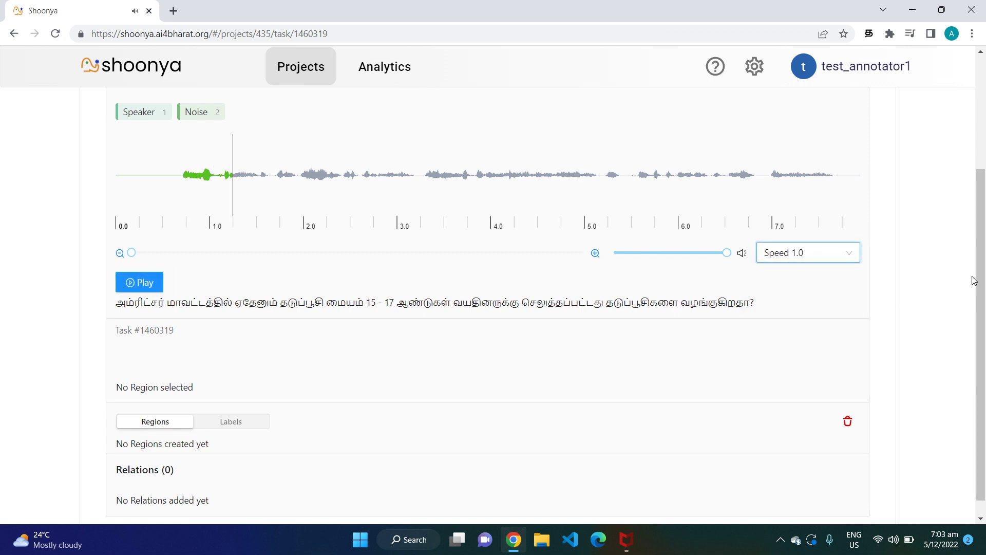
Replay the opening and mark a Speaker region from about 0.7 to 1.9 s
left_click_drag(974, 271, 982, 375)
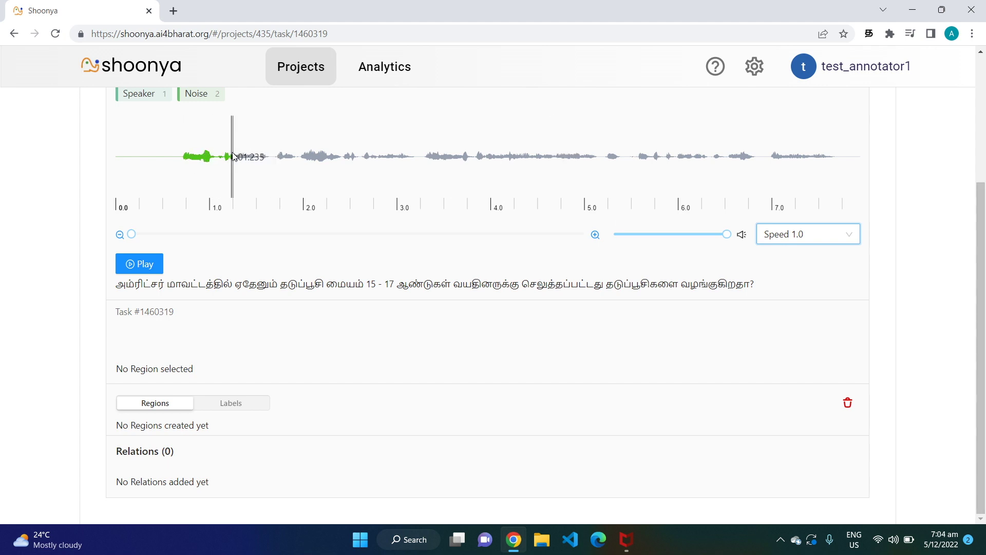
mouse_move(232, 156)
left_mouse_down()
mouse_move(104, 159)
mouse_move(228, 159)
left_mouse_up()
left_click(147, 265)
left_click(147, 265)
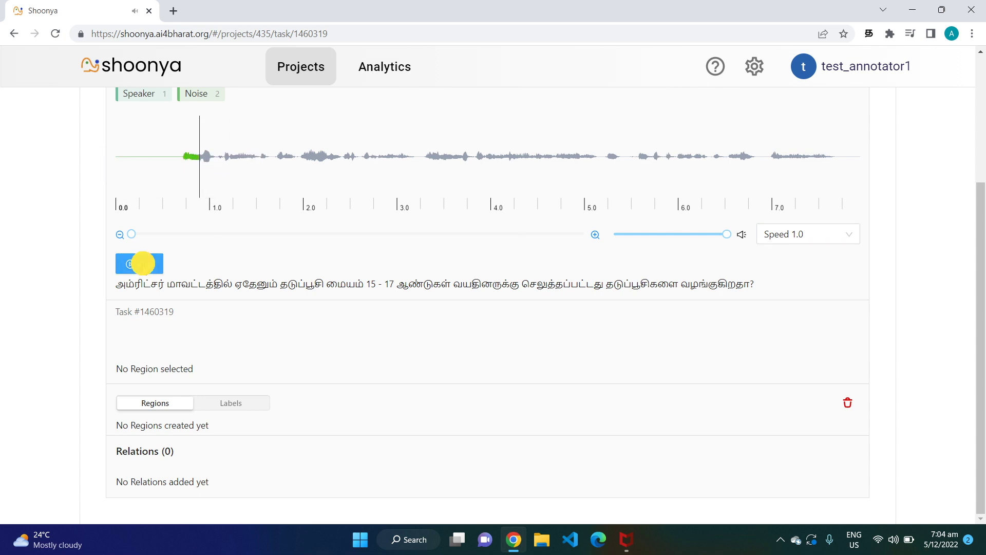
left_click(140, 265)
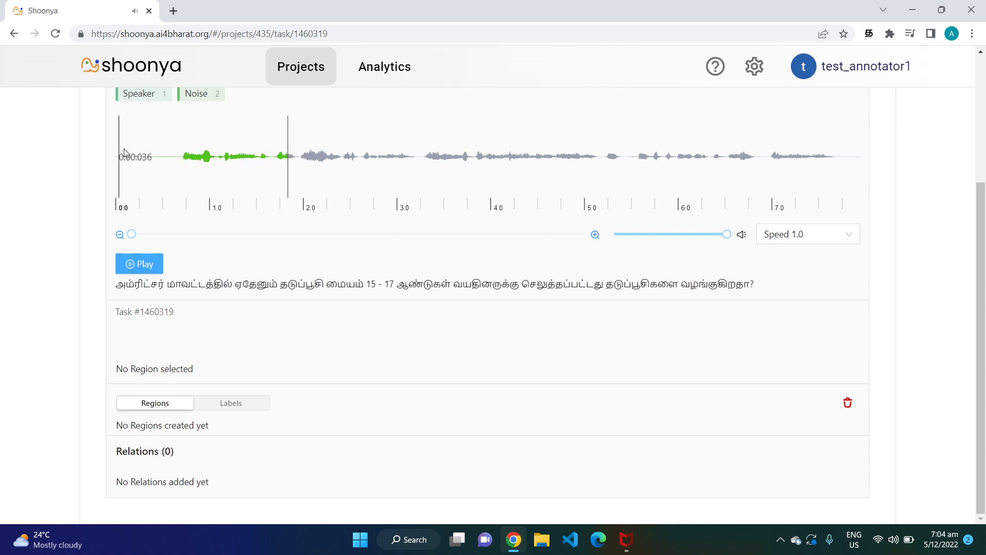
left_click(150, 99)
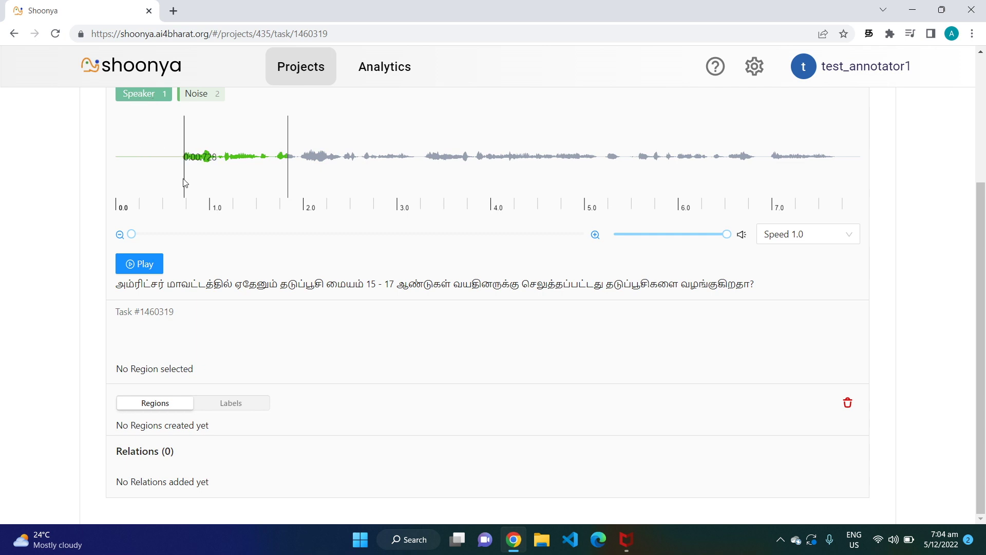
left_click_drag(183, 183, 293, 177)
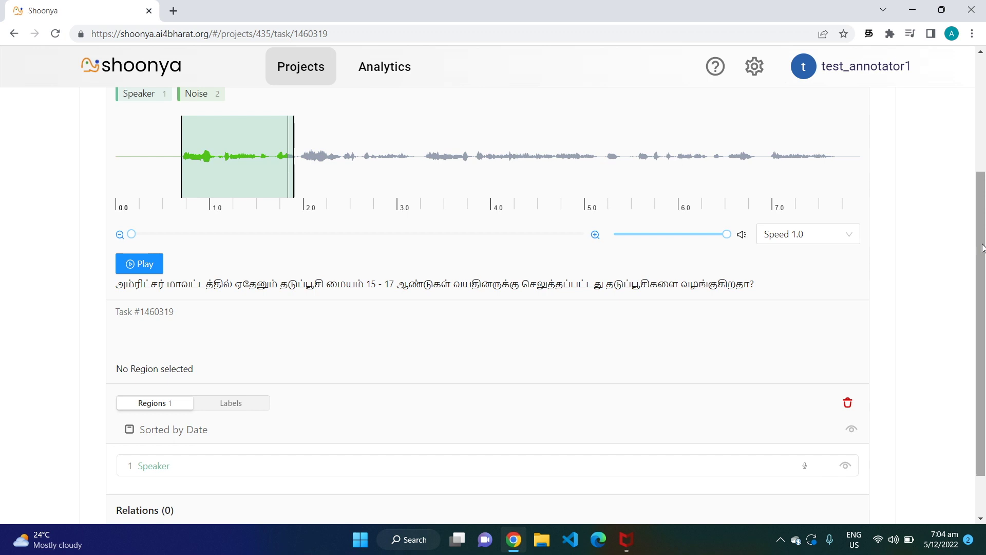
Select the '1 Speaker' region and bring up its empty transcription box
scroll(983, 248, "down", 1)
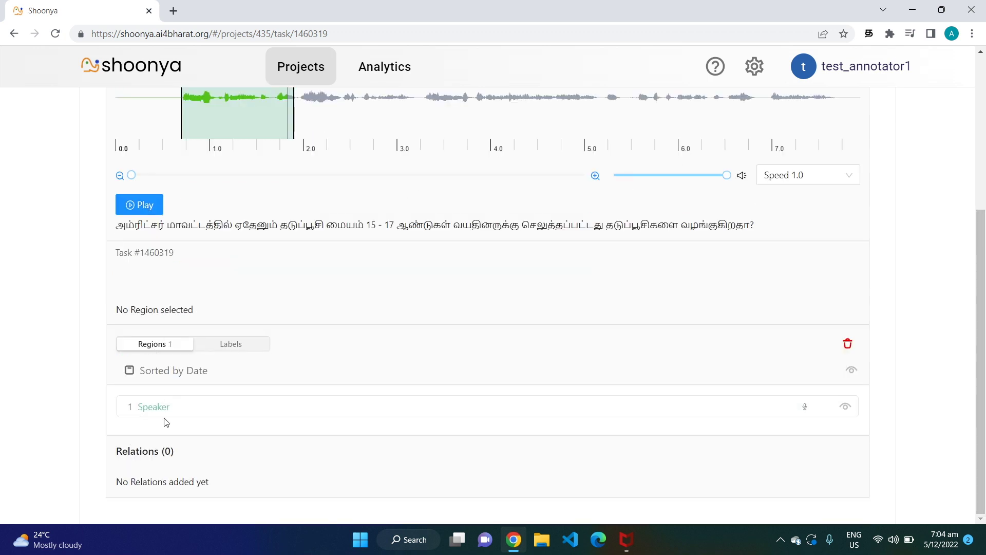
left_click(151, 408)
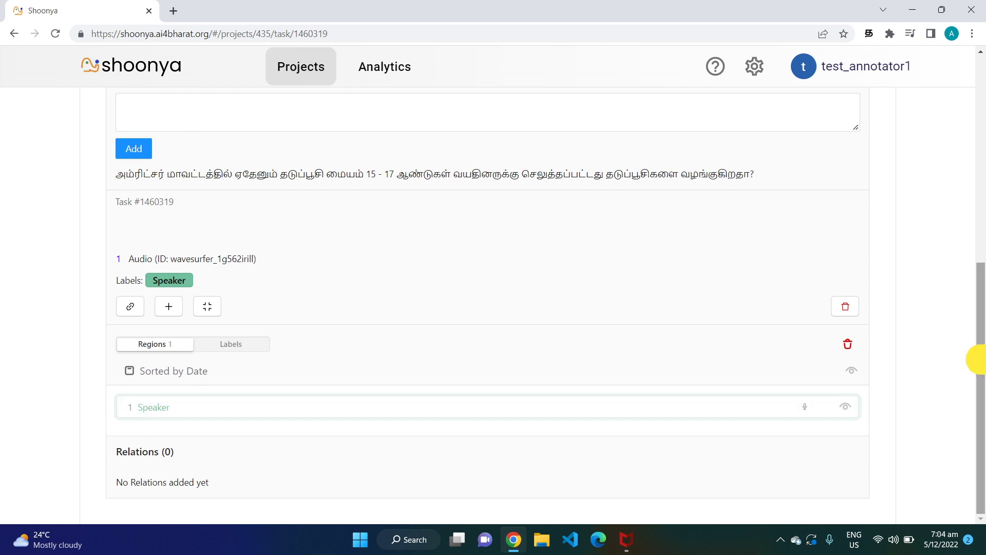
left_click_drag(981, 364, 975, 282)
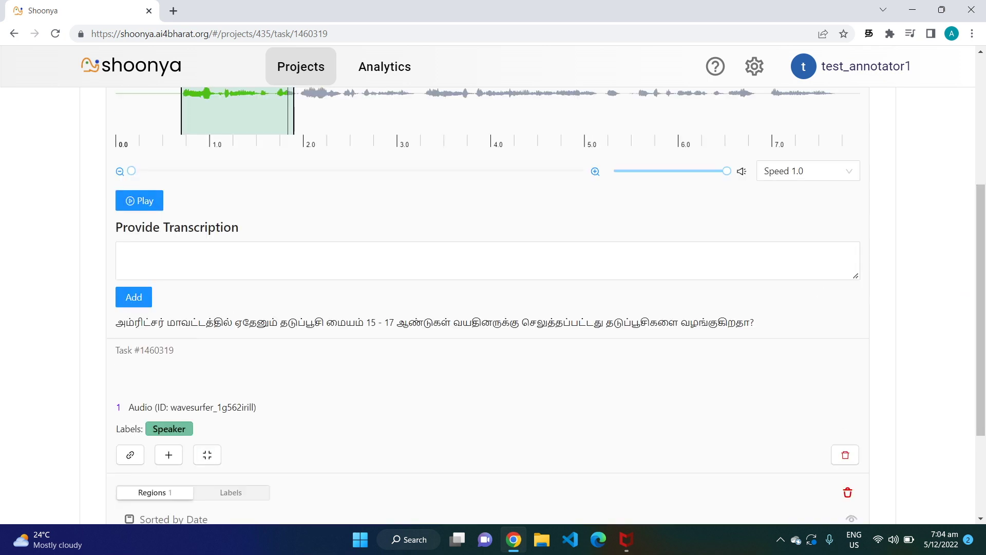
left_click(132, 260)
Copy 'அம்ரிட்சர் மாவட்டத்தில்' from the reference sentence into region 1's transcription and add it
left_click_drag(117, 322, 235, 320)
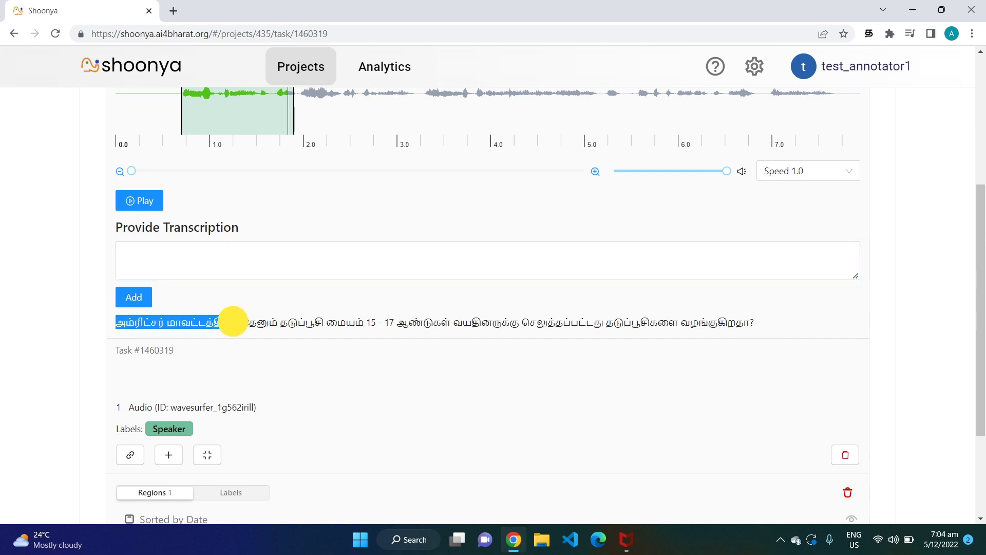
right_click(221, 325)
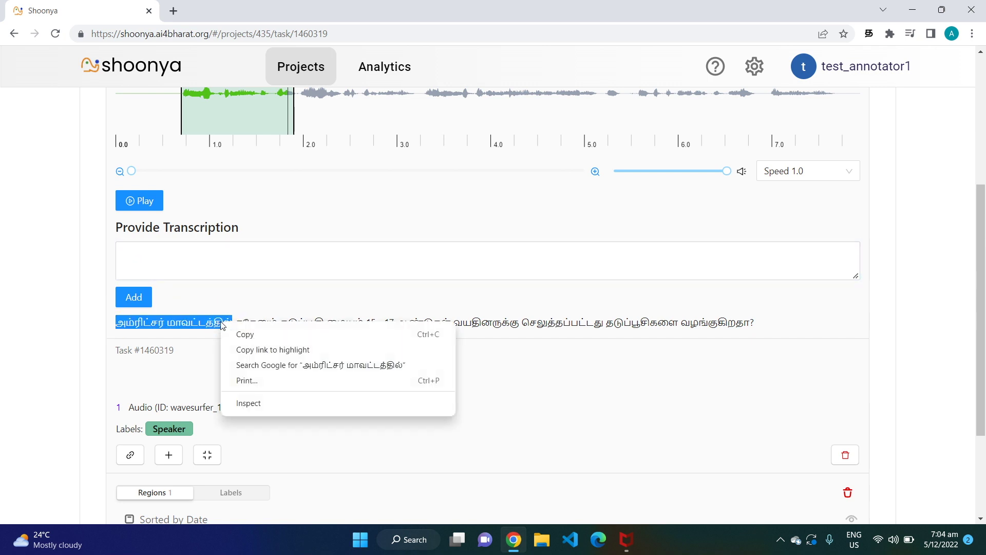
left_click(246, 335)
left_click(193, 251)
right_click(193, 251)
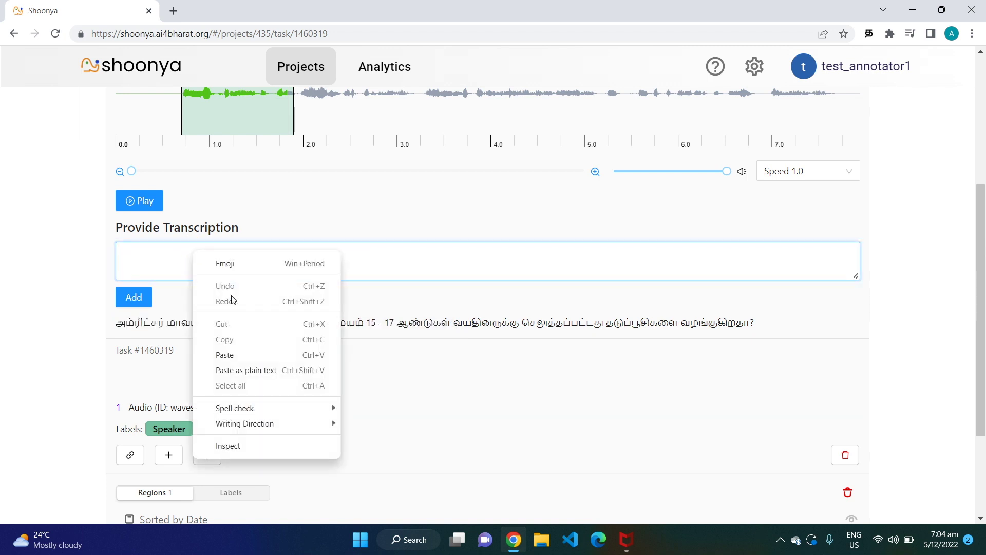
left_click(238, 355)
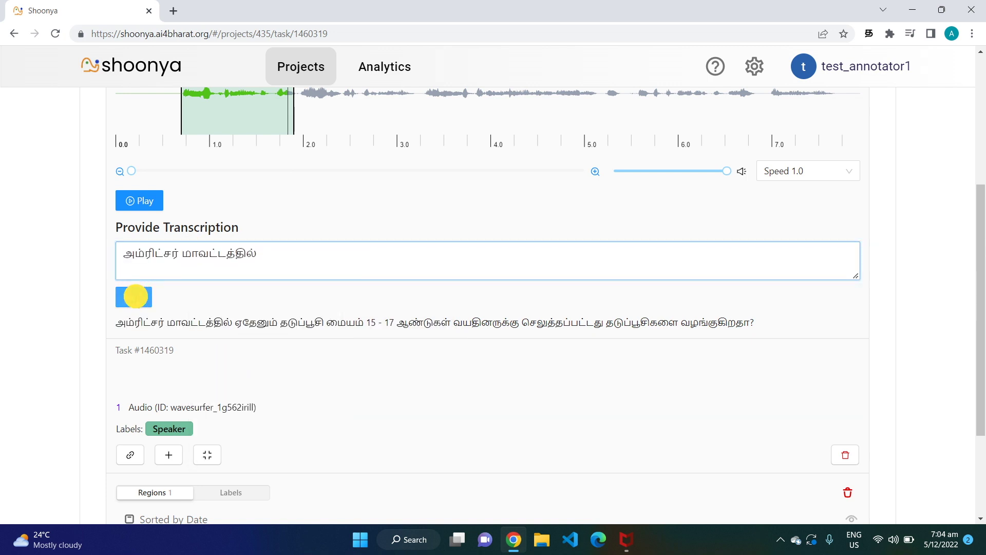
left_click(135, 297)
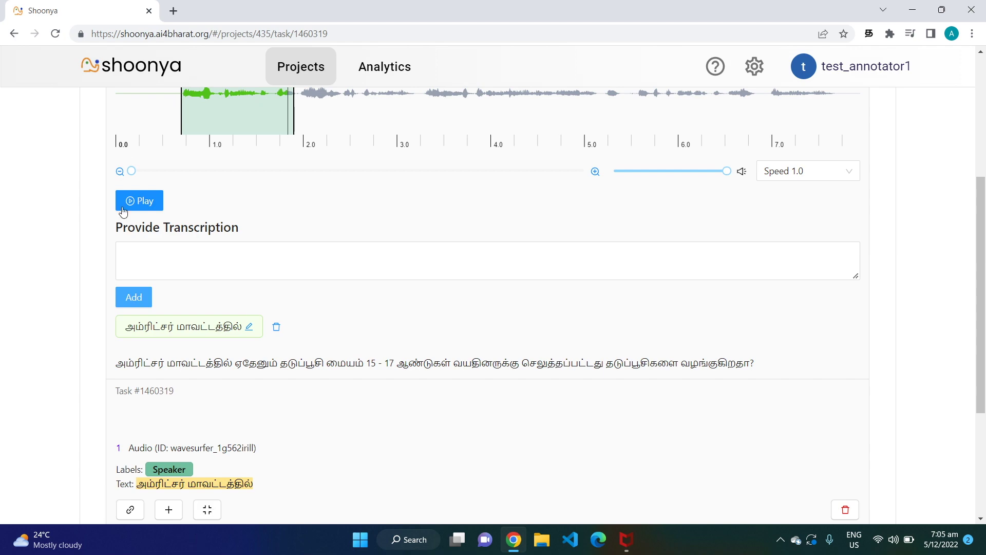
left_click_drag(980, 244, 972, 213)
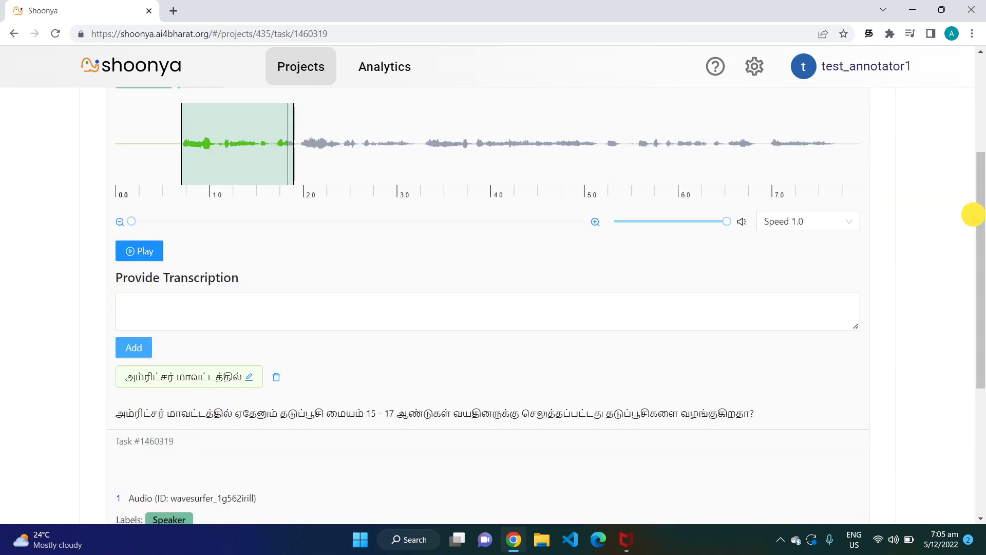
Listen further, mark a new region from about 2.0 to 3.2 s, and select '2 Speaker'
left_click(143, 252)
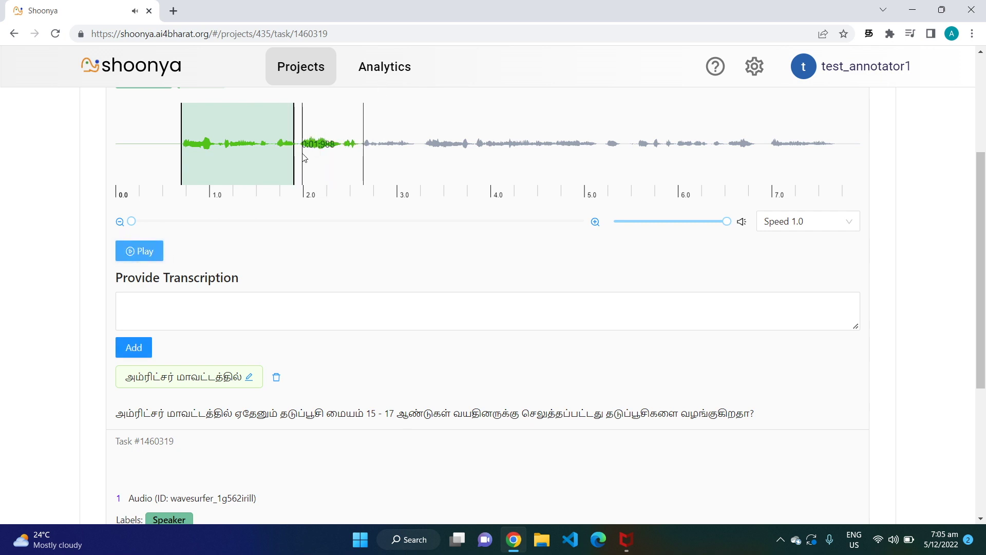
left_click(152, 261)
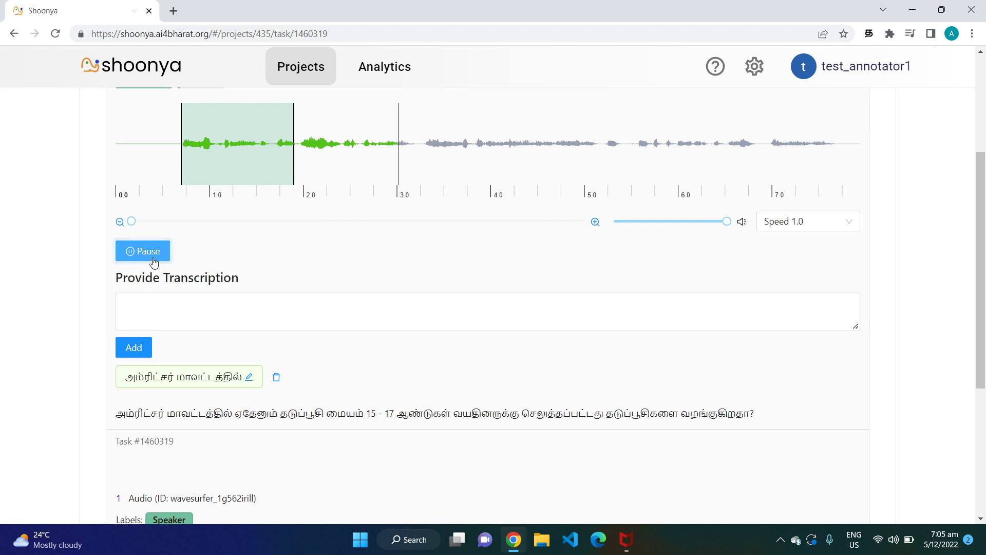
left_click_drag(302, 154, 415, 160)
left_click_drag(975, 269, 957, 367)
left_click(136, 408)
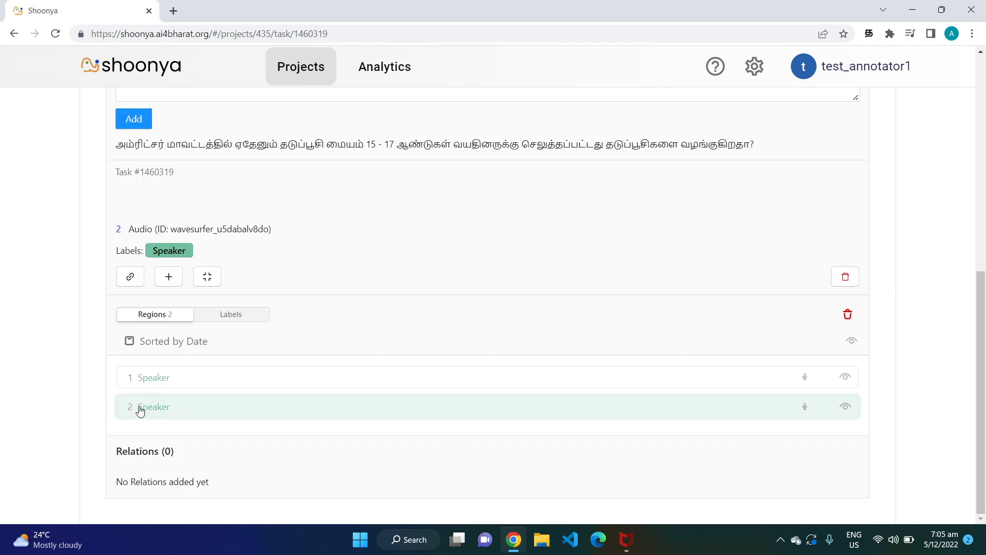
Copy 'ஏதேனும் தடுப்பூசி மையம்' from the reference sentence into region 2's transcription and add it
left_click_drag(982, 366, 962, 227)
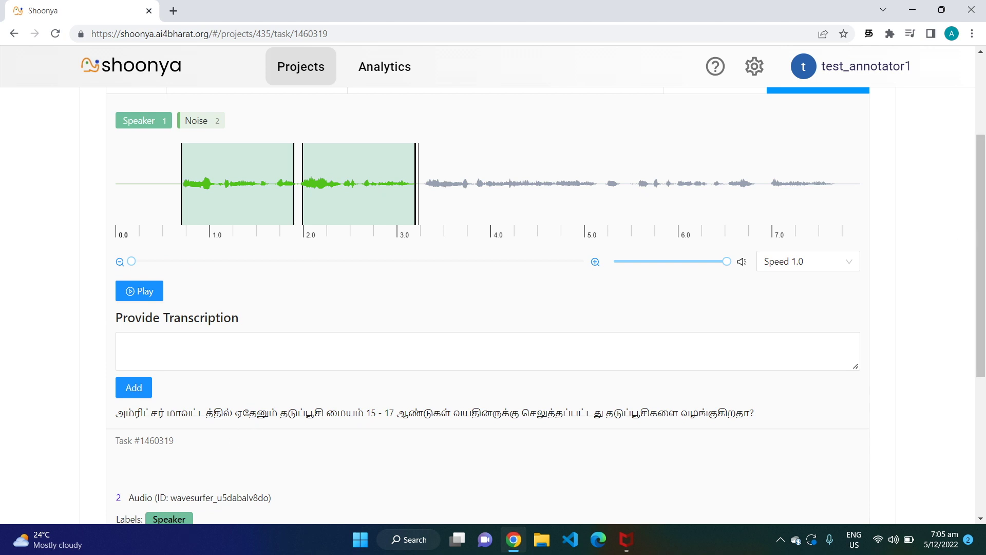
left_click_drag(236, 412, 365, 410)
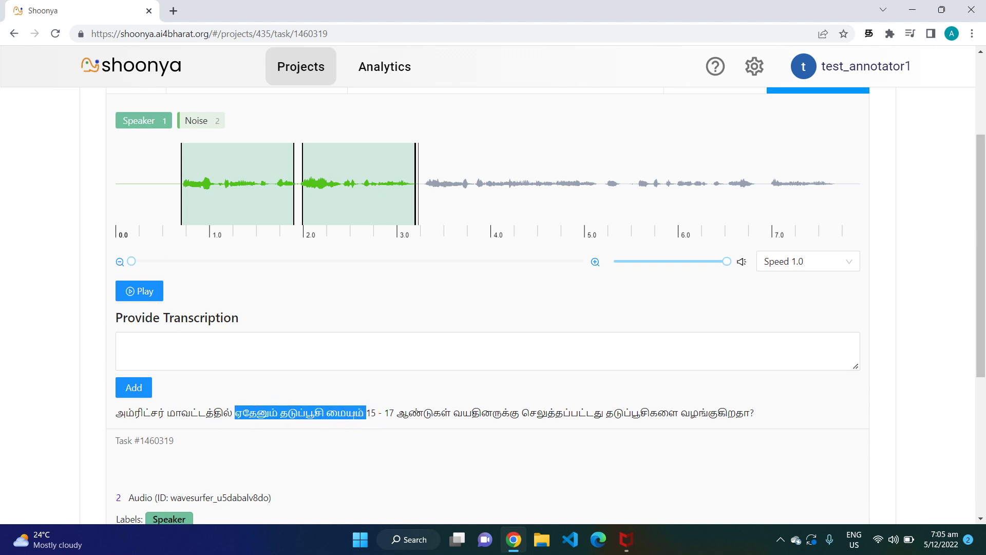
right_click(347, 414)
left_click(403, 331)
left_click(310, 340)
right_click(311, 341)
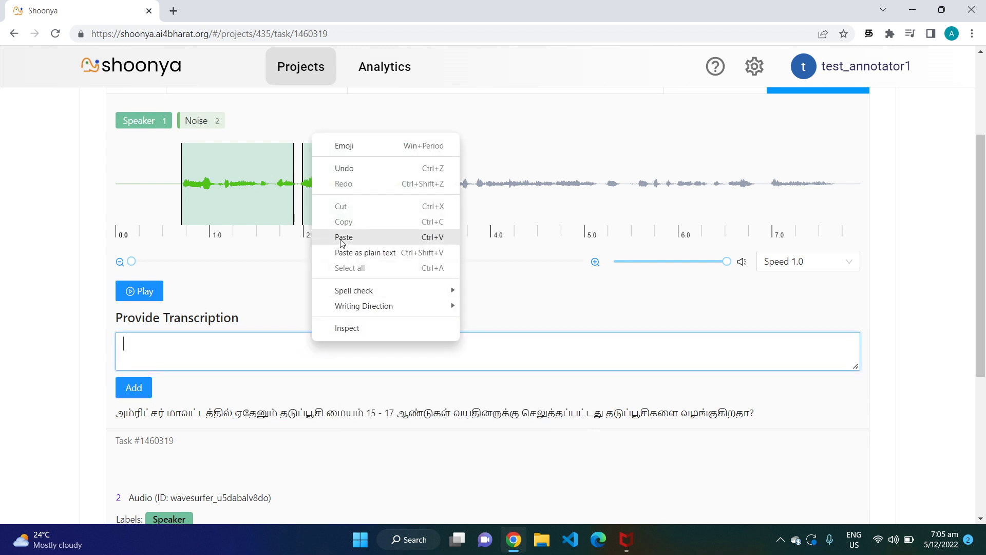
left_click(340, 239)
left_click(131, 396)
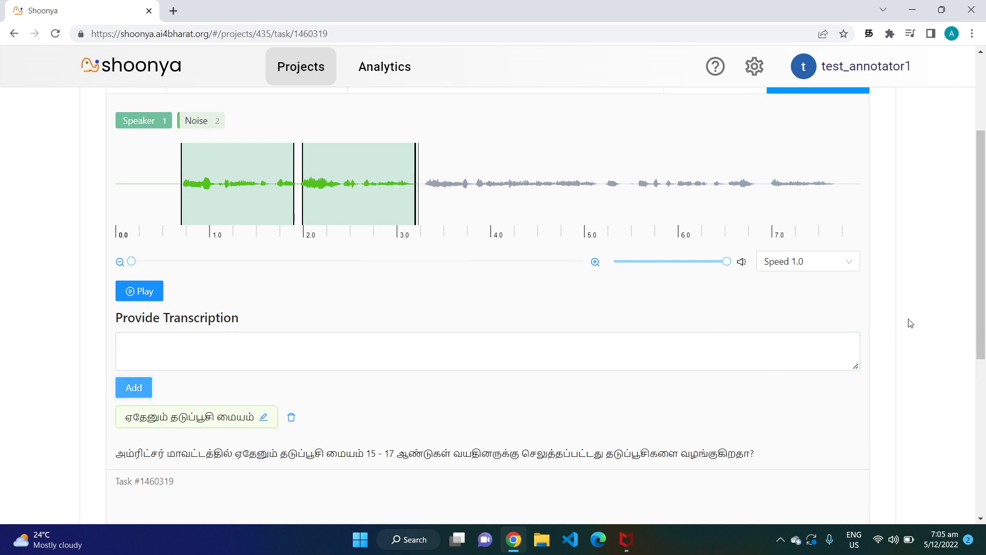
scroll(973, 318, "down", 5)
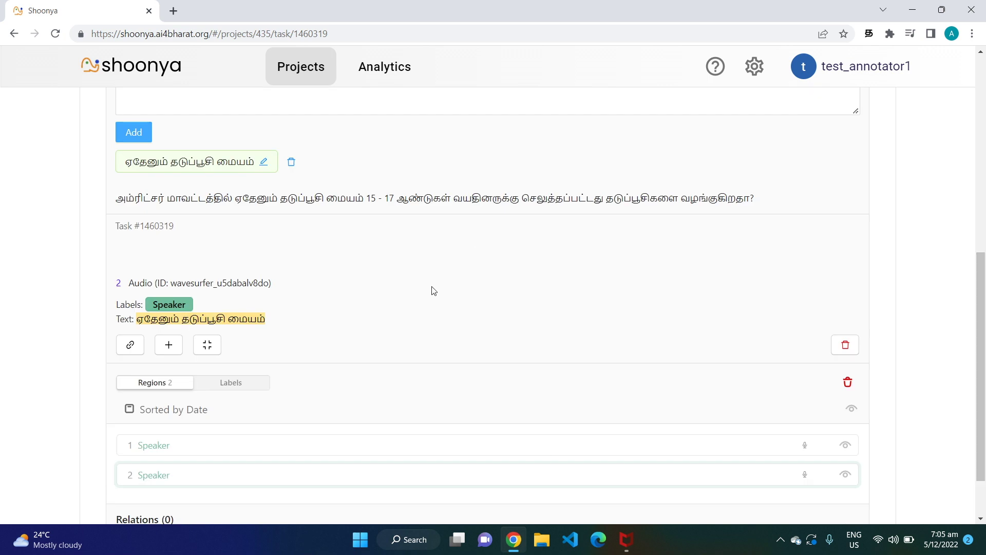
left_click_drag(982, 370, 942, 177)
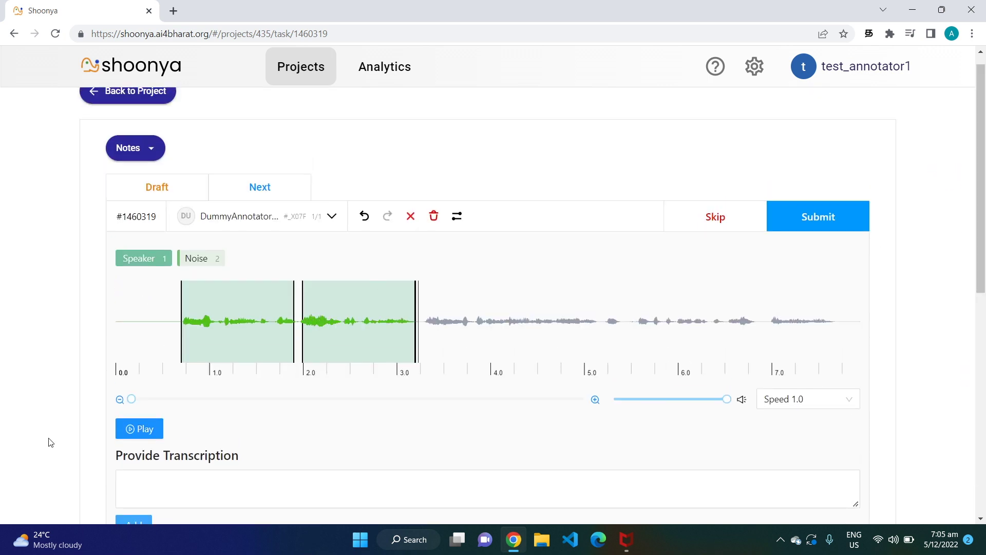
left_click(142, 436)
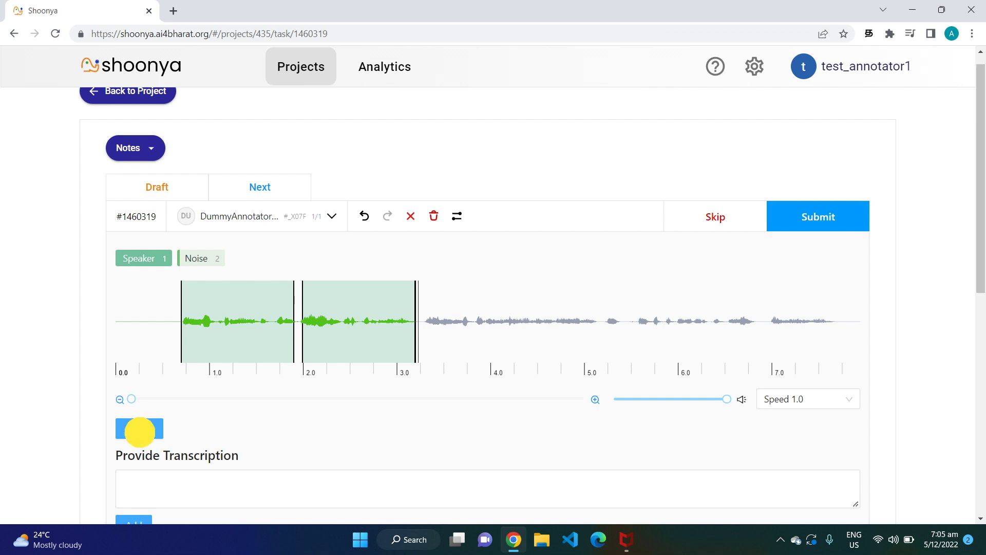
left_click(142, 436)
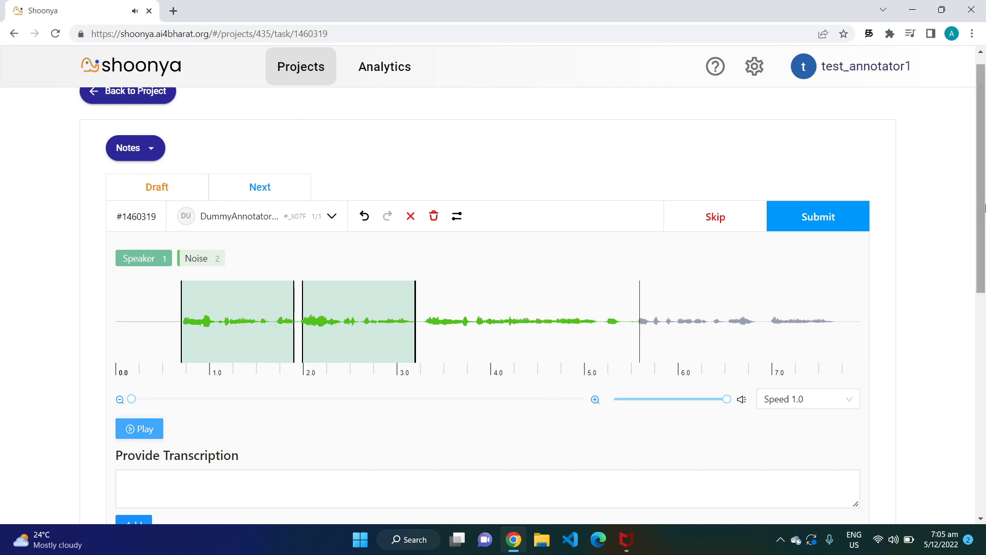
left_click_drag(983, 211, 947, 154)
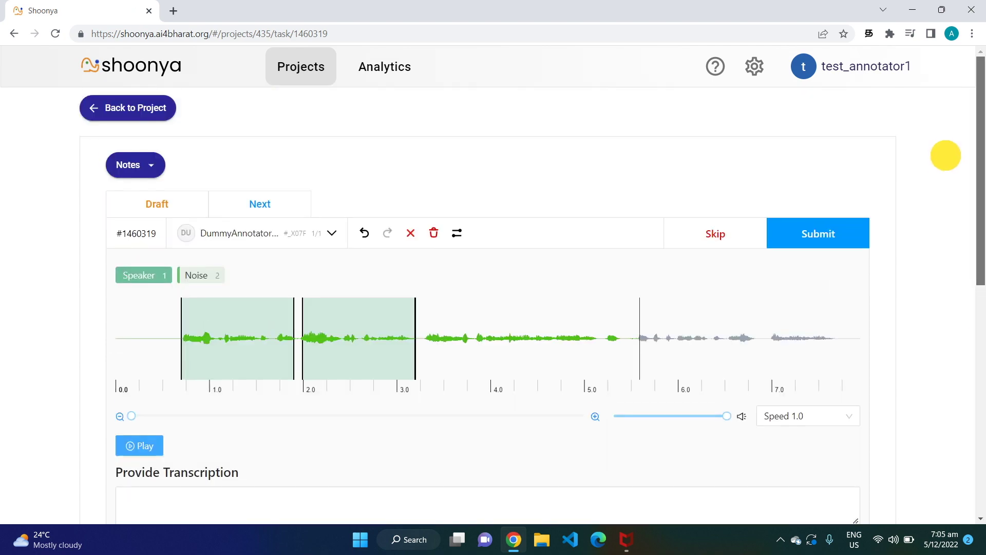
left_click(826, 234)
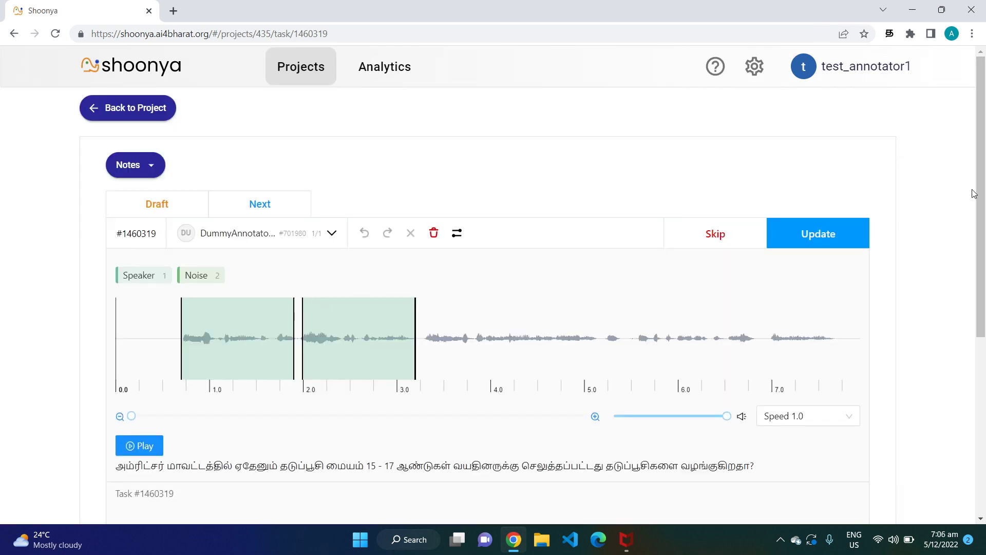
Append 'Editing' to region 1's transcription so it reads 'அம்ரிட்சர் மாவட்டத்தில் Editing'
left_click_drag(978, 195, 978, 372)
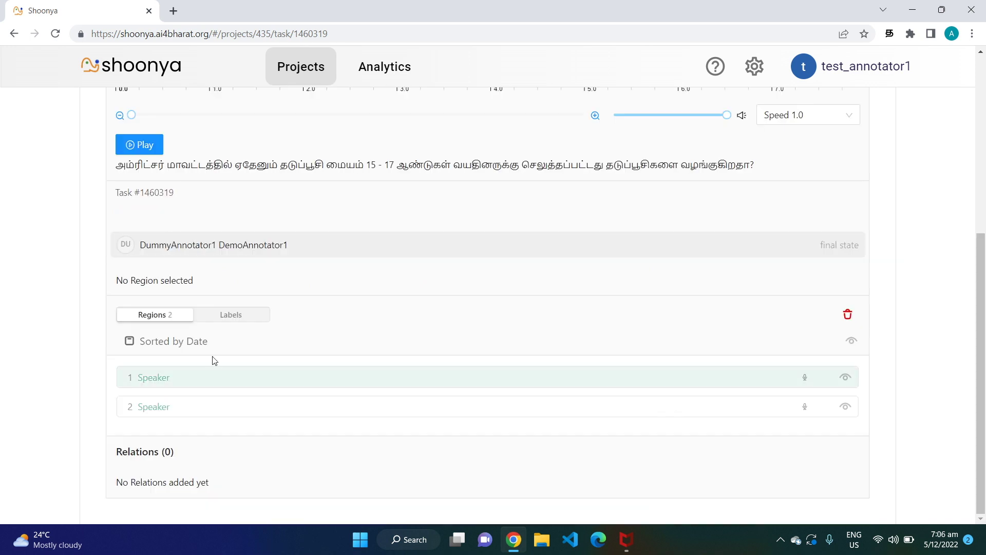
left_click(149, 379)
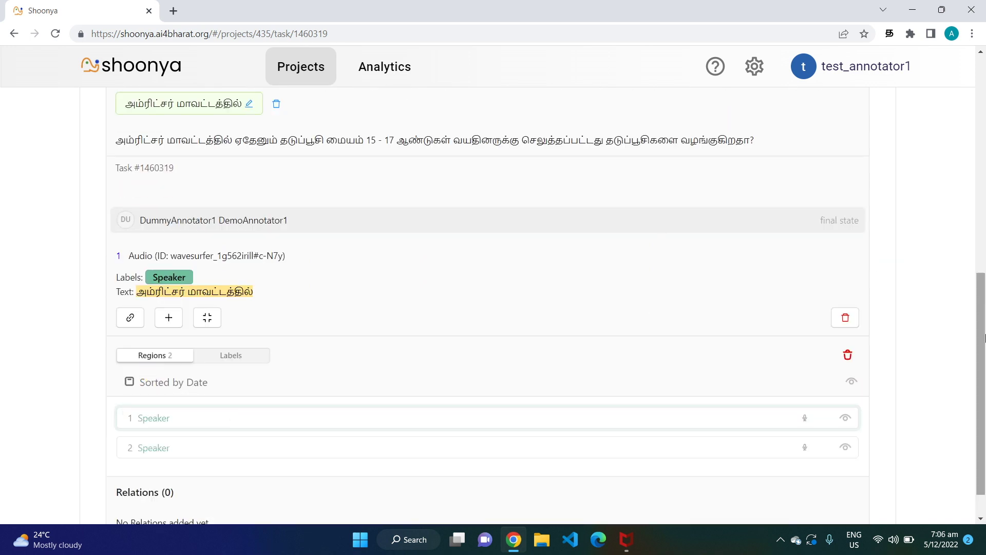
left_click_drag(981, 343, 951, 211)
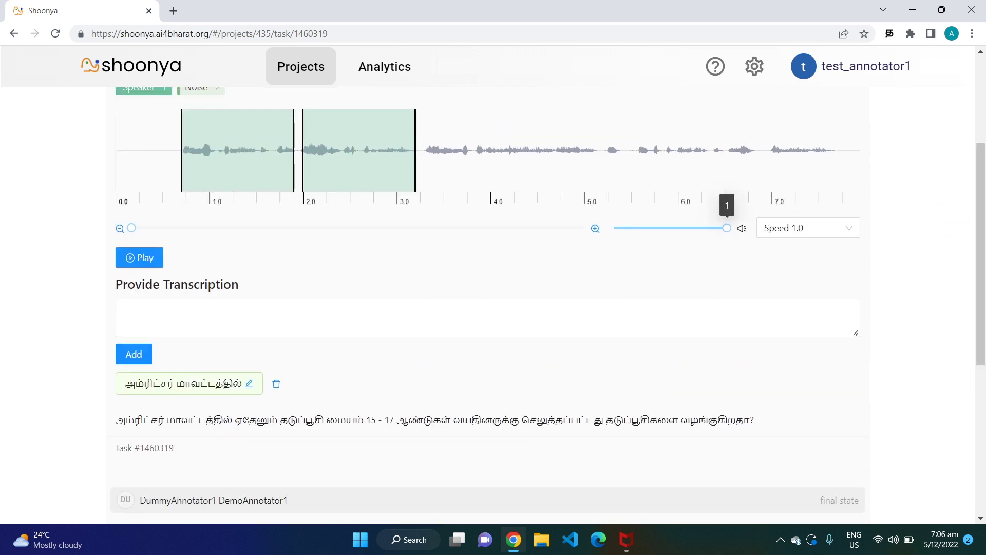
left_click(134, 263)
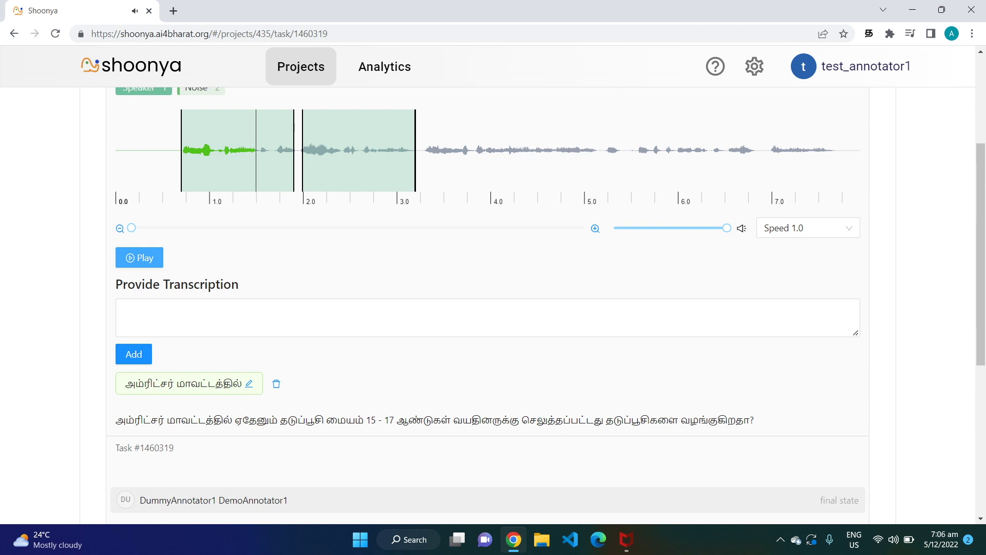
left_click(293, 316)
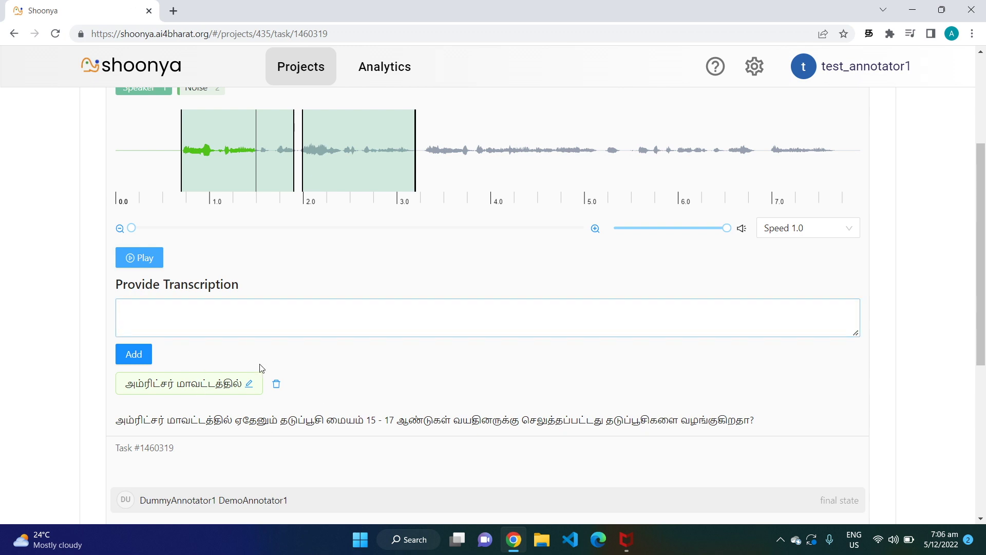
left_click(249, 384)
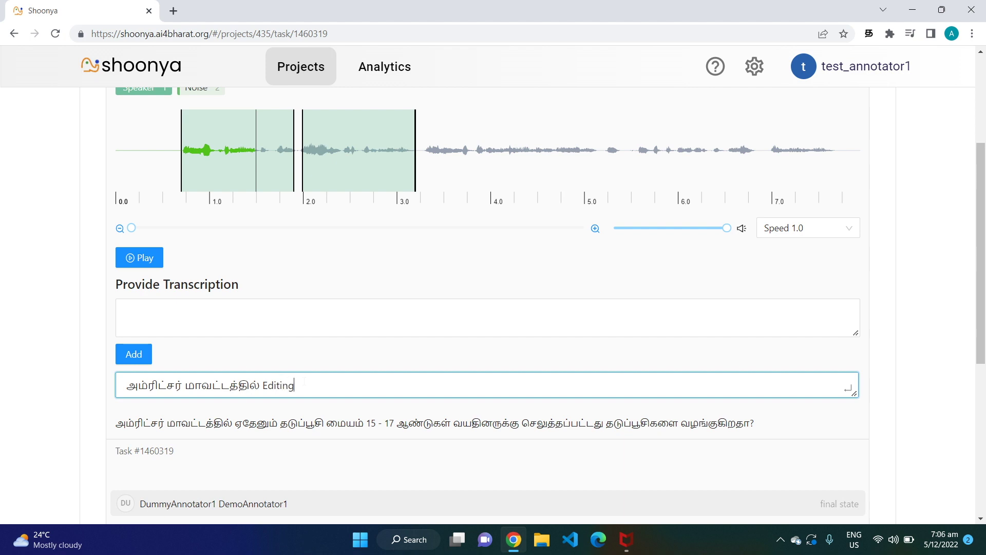
type("Editing")
key("Return")
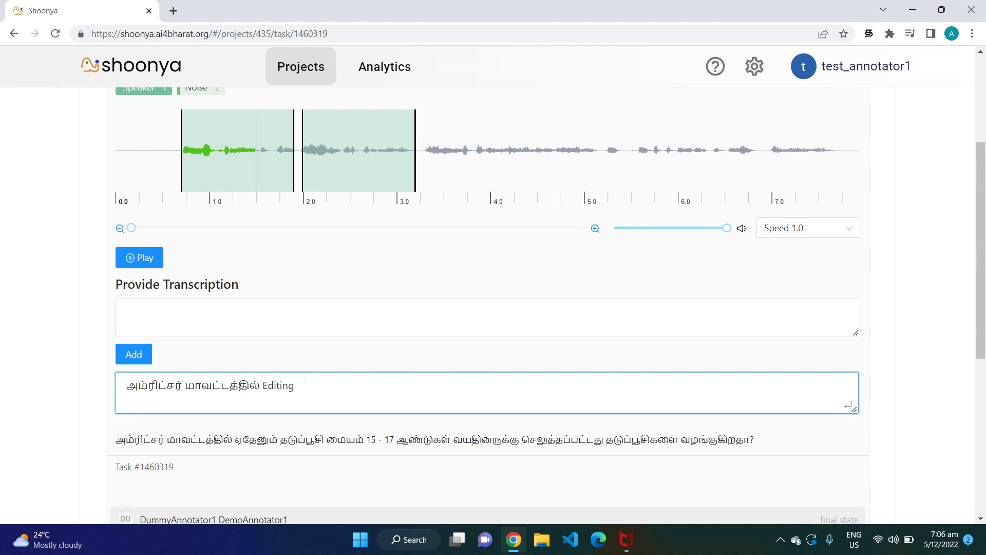
left_click(875, 426)
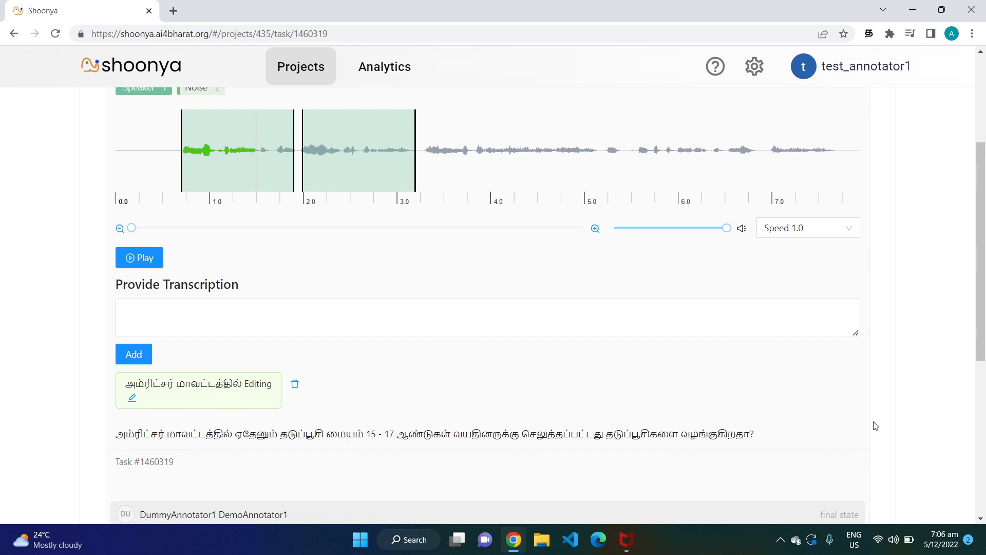
left_click_drag(978, 366, 978, 300)
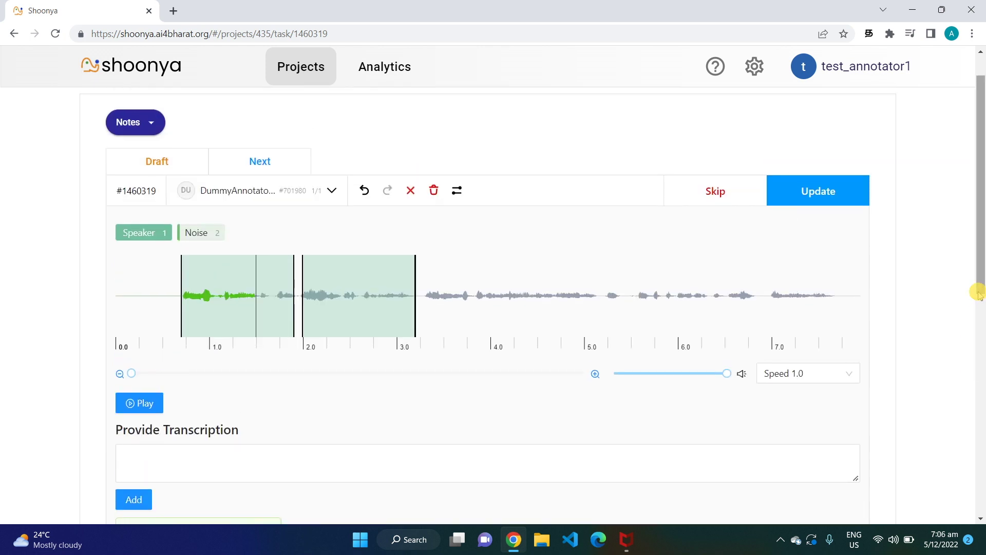
Update the task, confirm region 1's saved text, and return to the Tamil Audio Transcript Project
left_click(827, 192)
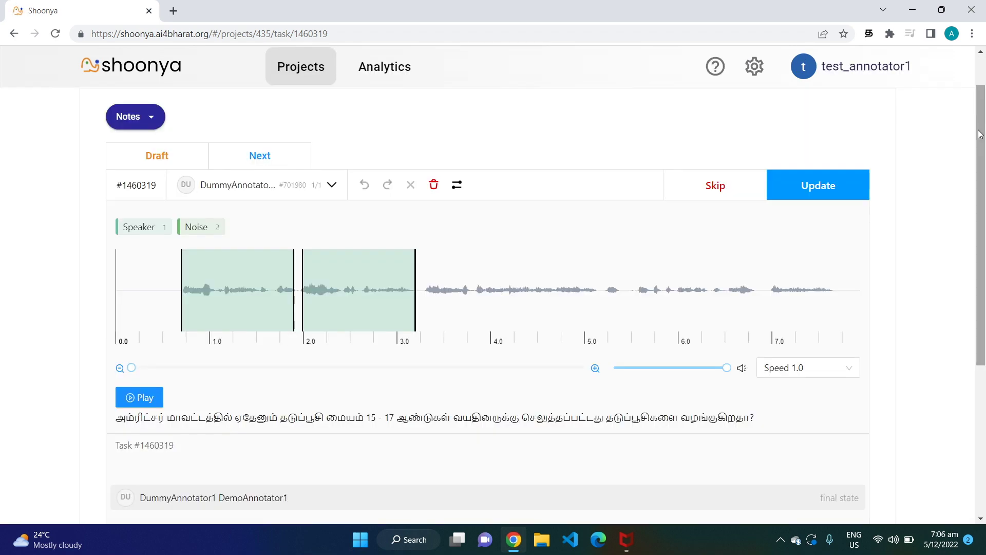
left_click_drag(974, 137, 981, 279)
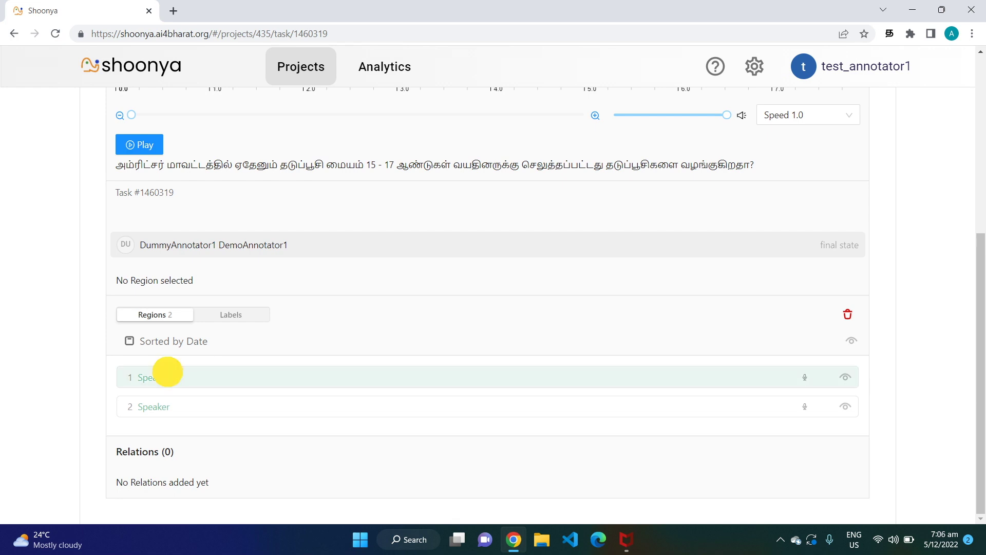
left_click(165, 375)
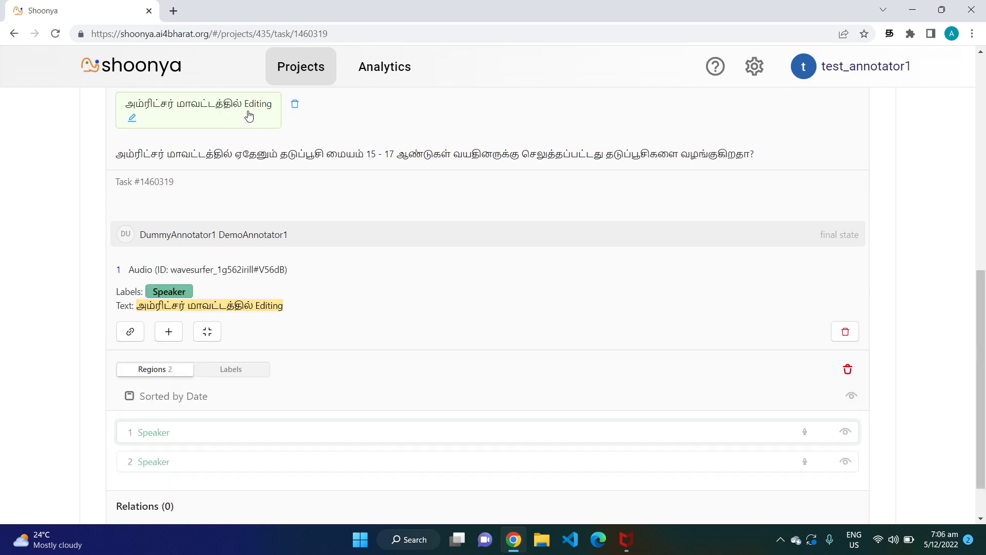
left_click_drag(981, 300, 955, 194)
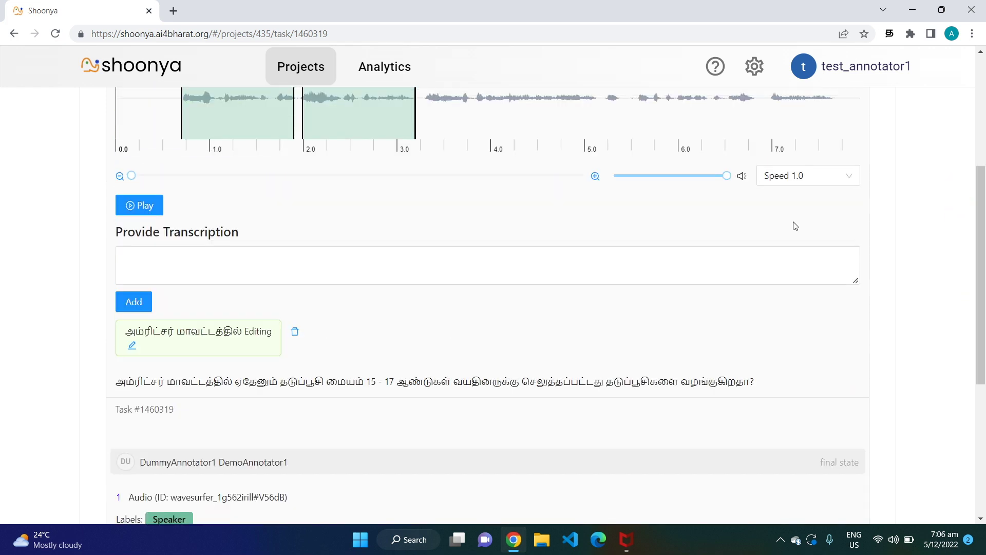
left_click_drag(980, 299, 973, 193)
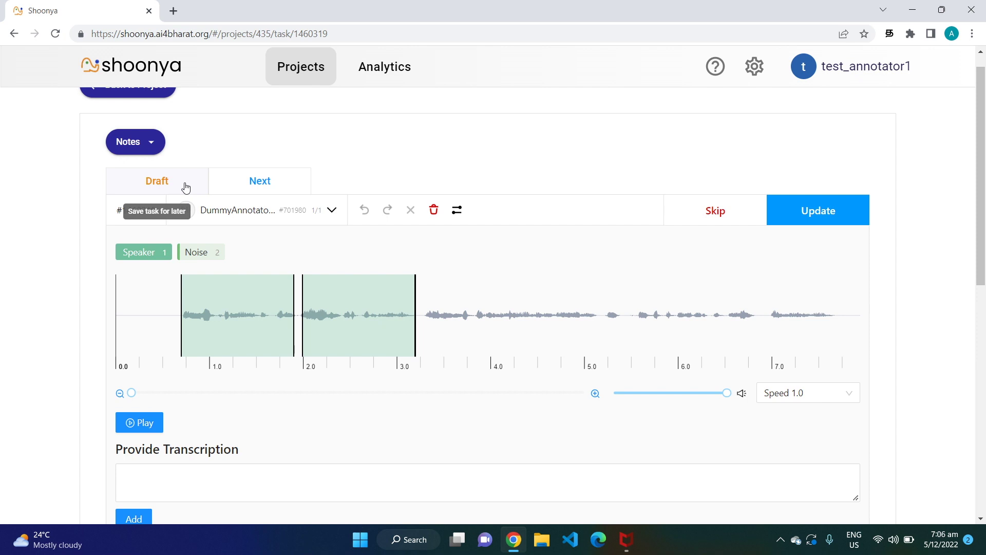
scroll(982, 210, "up", 1)
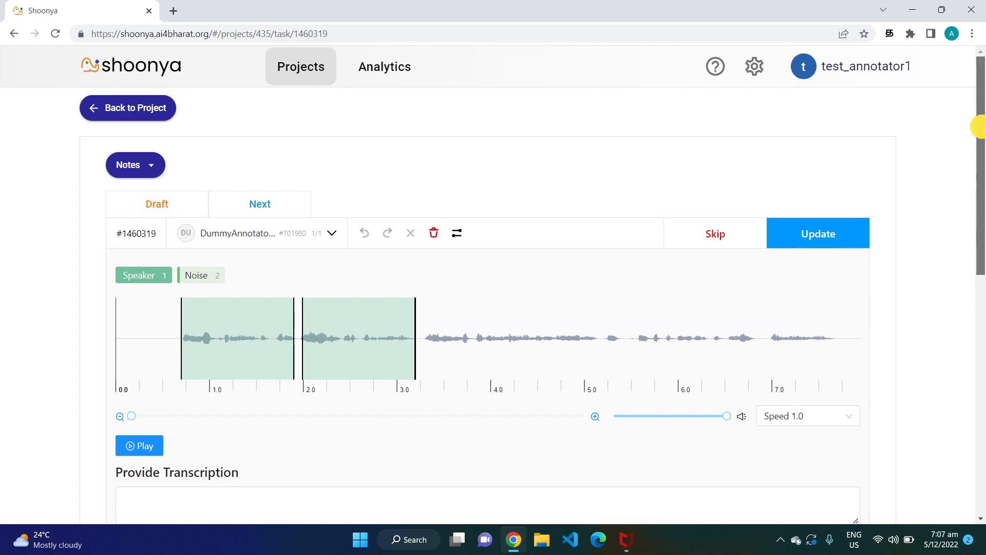
left_click(168, 109)
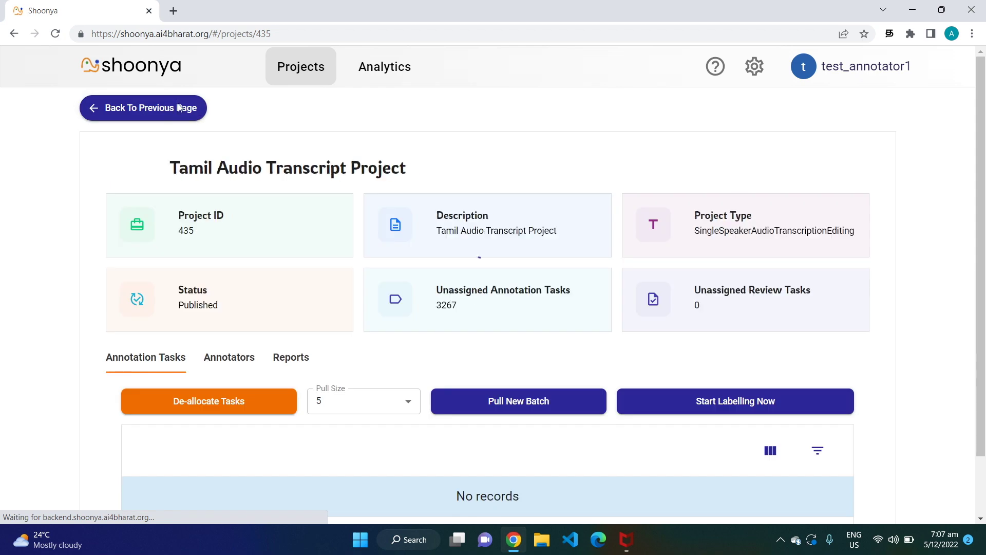
Filter tasks to Labeled, go to the next page, and open task 1460319
left_click_drag(982, 148, 978, 219)
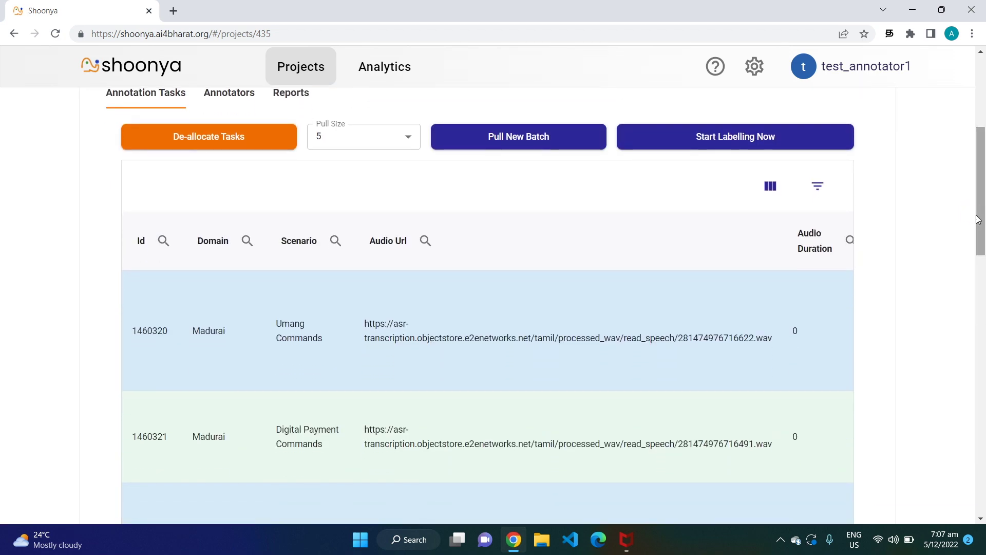
left_click(817, 186)
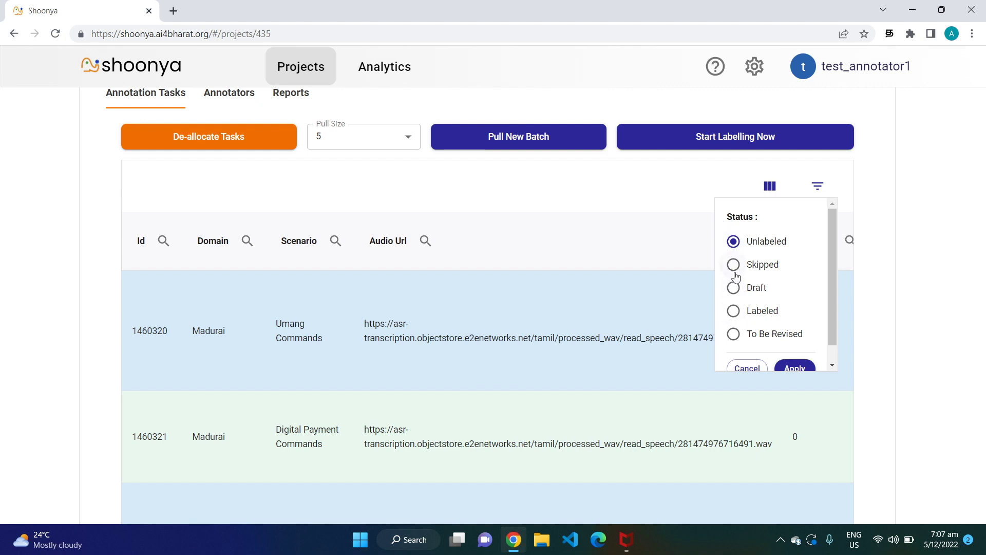
left_click(733, 311)
left_click(800, 366)
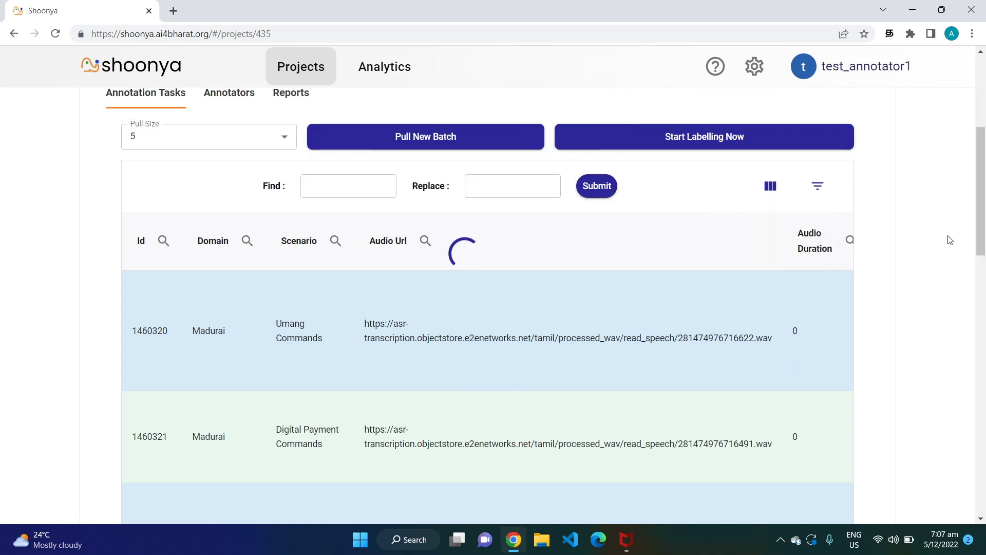
left_click_drag(982, 217, 981, 503)
left_click(824, 464)
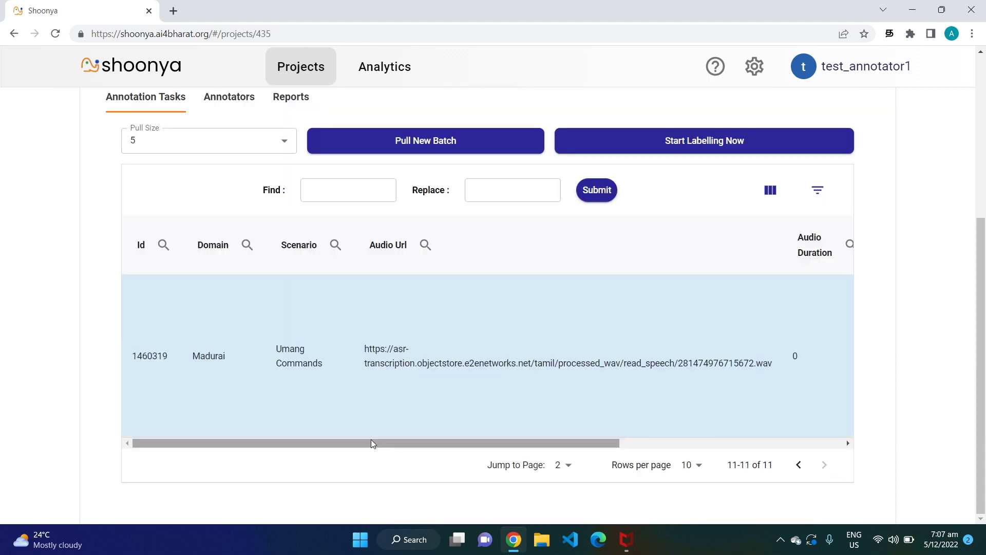
mouse_move(373, 435)
left_mouse_down()
mouse_move(379, 449)
mouse_move(668, 462)
left_mouse_up()
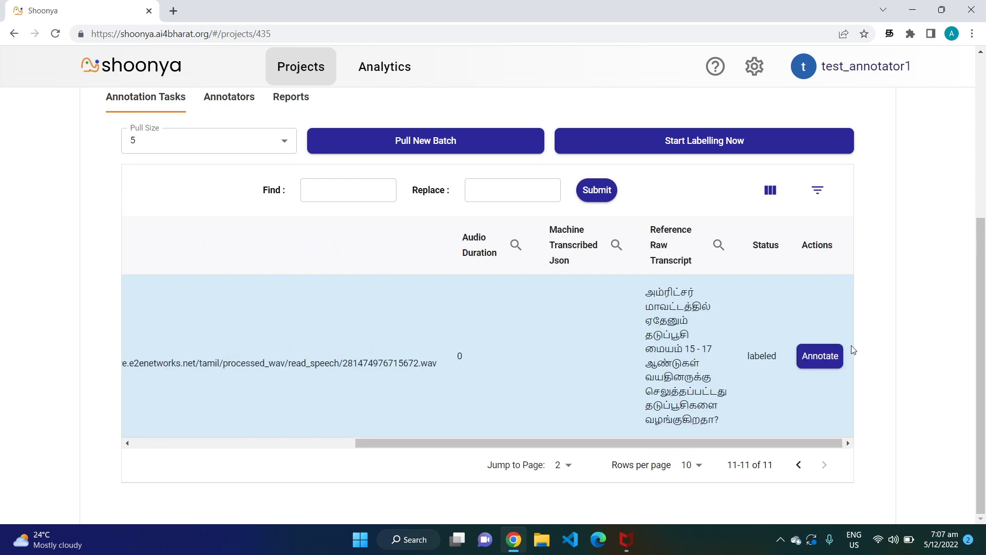
left_click(821, 356)
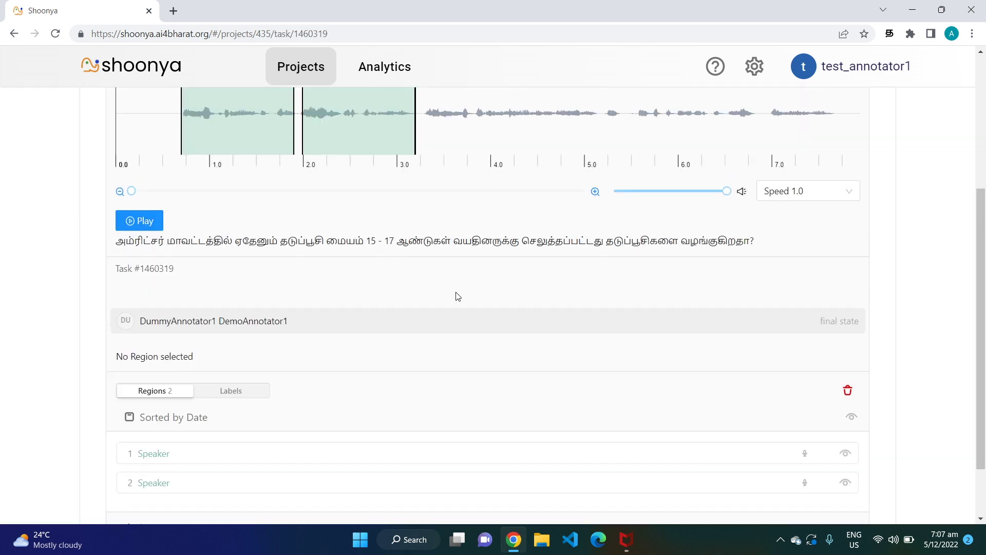
Check task 1460319's saved text: region 1 'அம்ரிட்சர் மாவட்டத்தில் Editing', region 2 'ஏதேனும் தடுப்பூசி மையம்'
left_click_drag(975, 273, 978, 323)
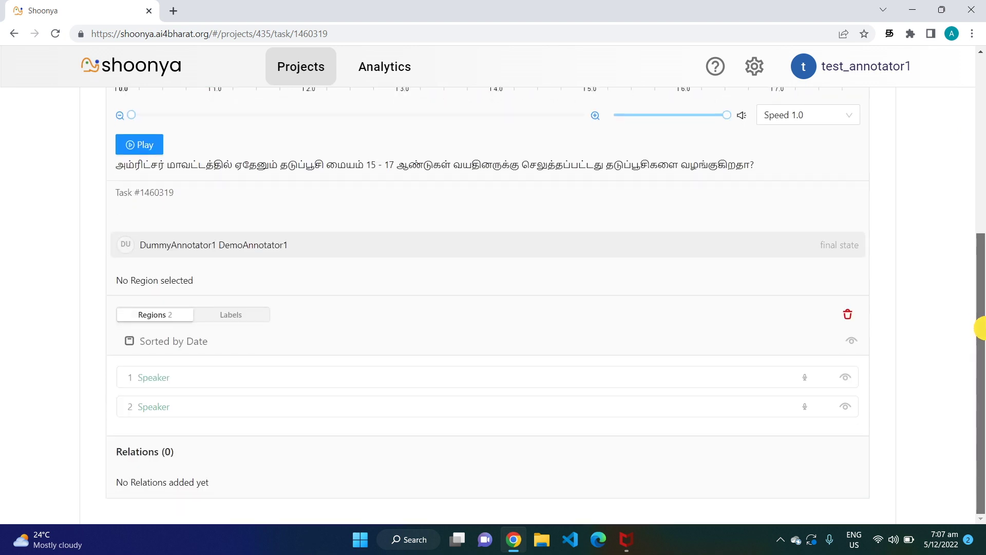
left_click(165, 375)
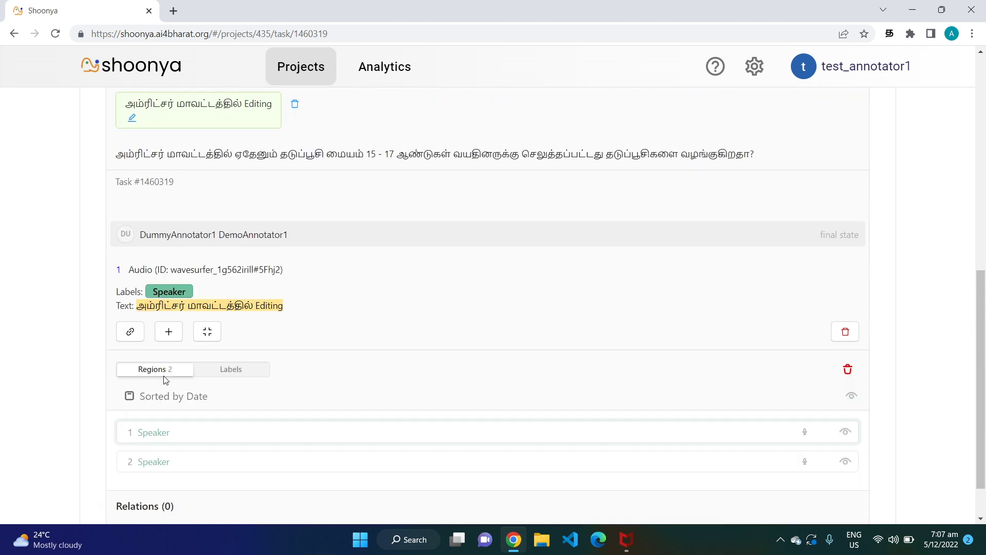
left_click(161, 450)
left_click(159, 455)
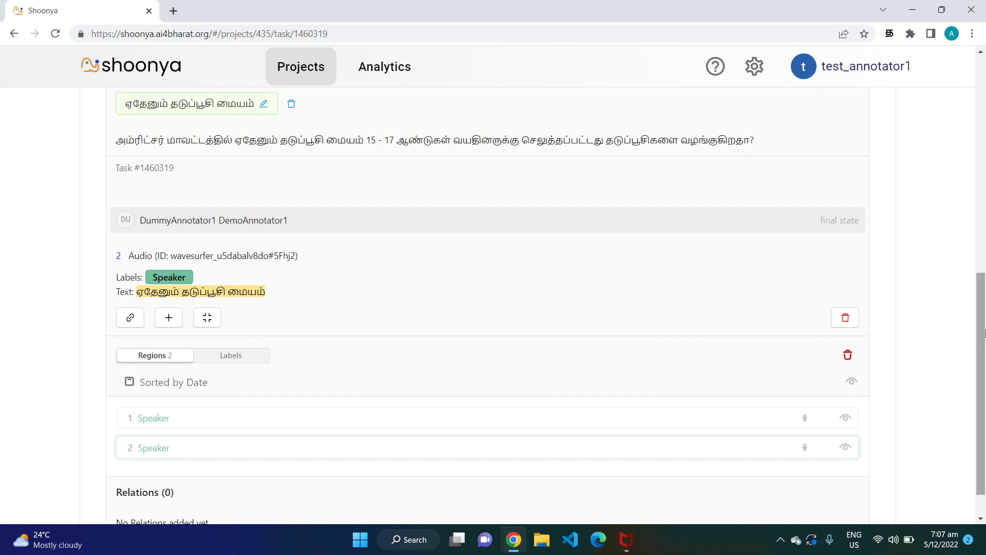
left_click_drag(983, 339, 942, 147)
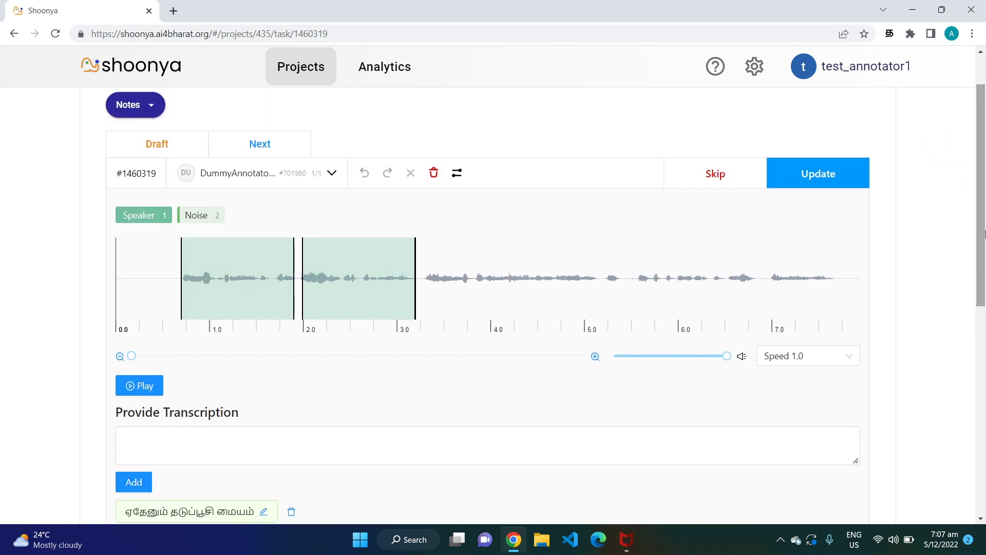